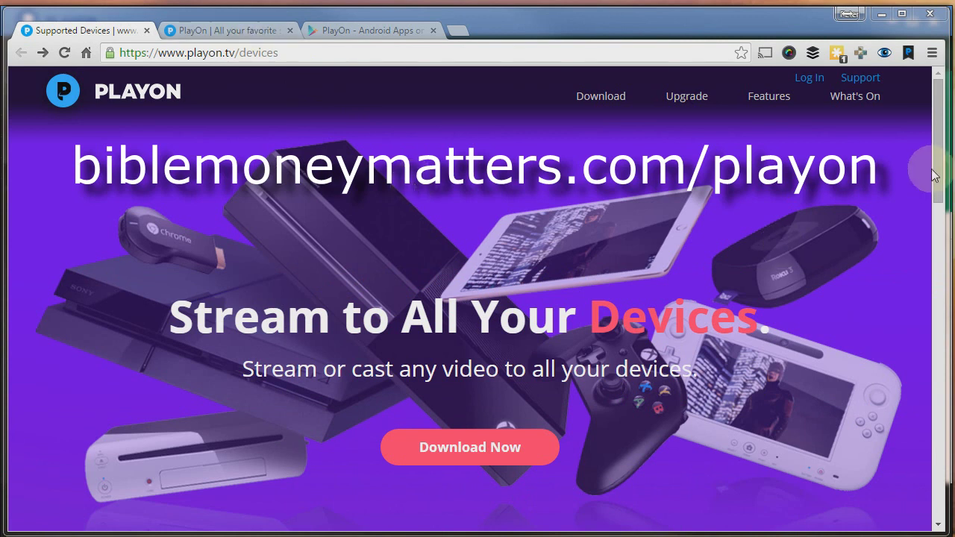
# Step: Look through the supported devices on the PlayOn website, down to the streaming, casting and DLNA-compliant device lists
pyautogui.moveTo(939, 173); pyautogui.dragTo(942, 309)
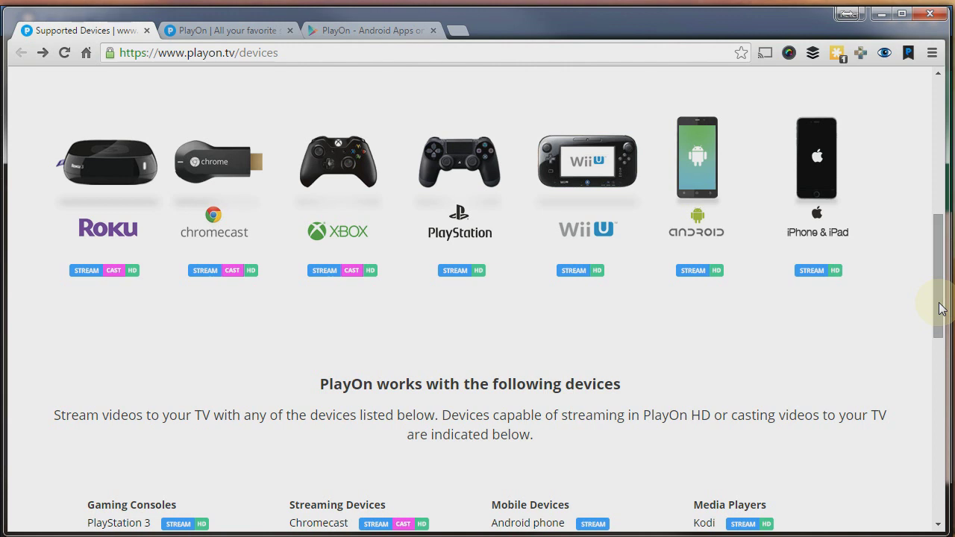
pyautogui.moveTo(938, 277); pyautogui.dragTo(946, 334)
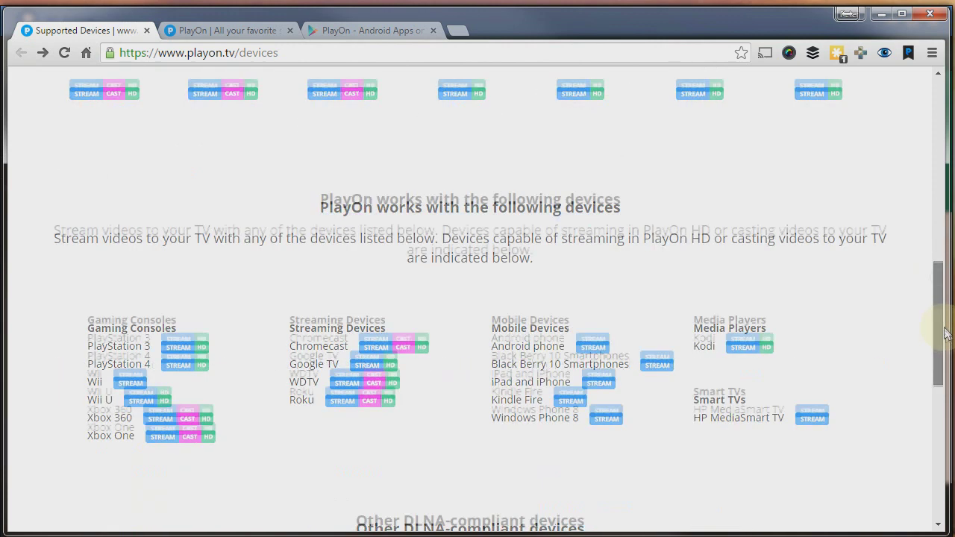
pyautogui.scroll(-3, 946, 333)
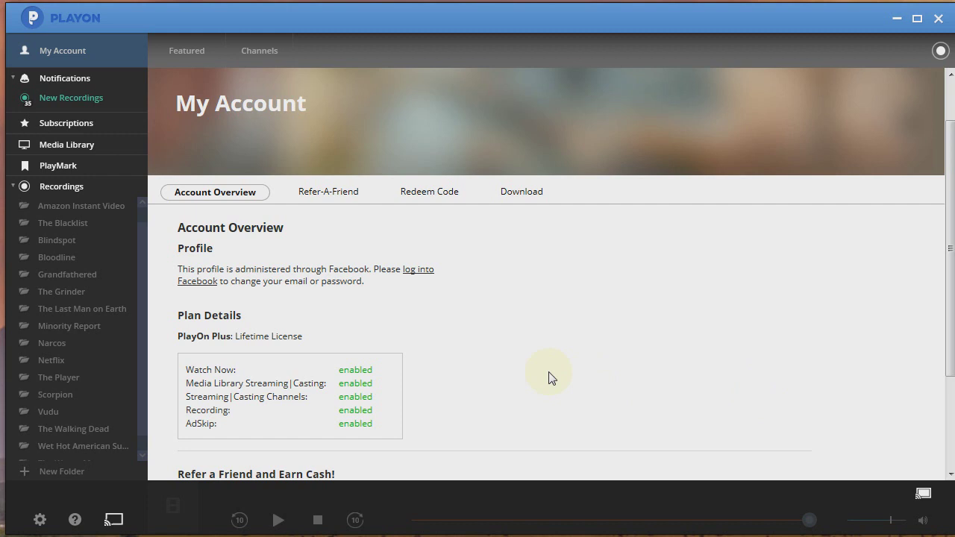
# Step: In the PlayOn desktop app, open the account overview and check the licence type in the plan details
pyautogui.click(77, 57)
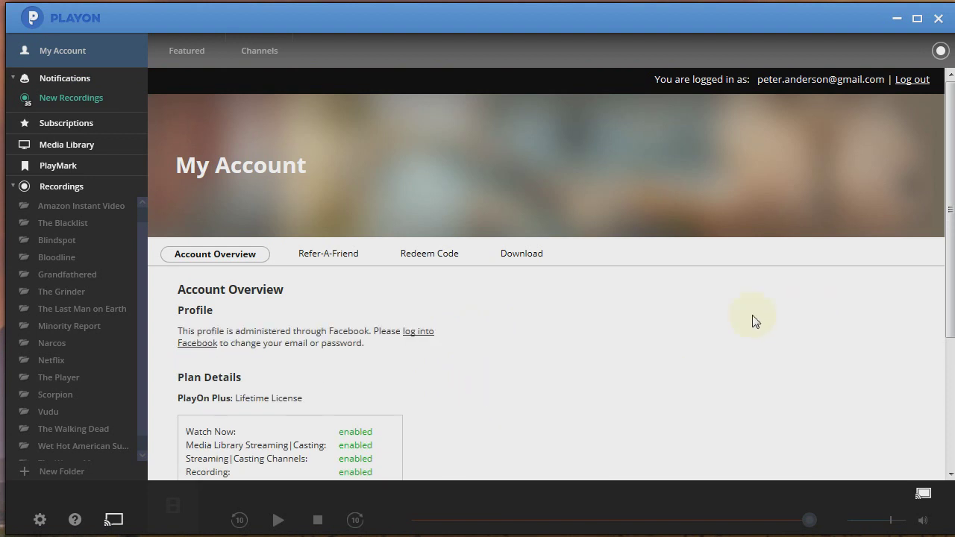
pyautogui.moveTo(305, 399); pyautogui.dragTo(190, 407)
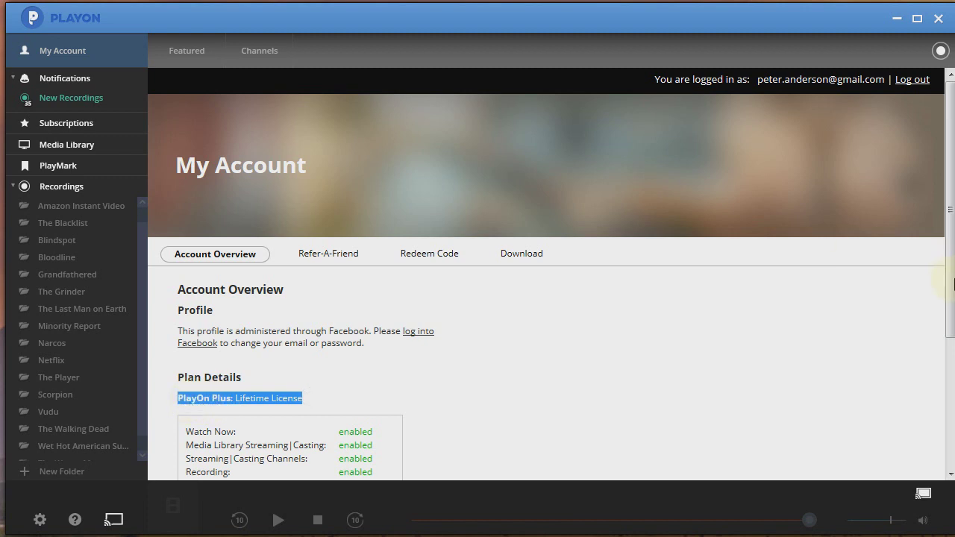
pyautogui.moveTo(951, 278); pyautogui.dragTo(951, 315)
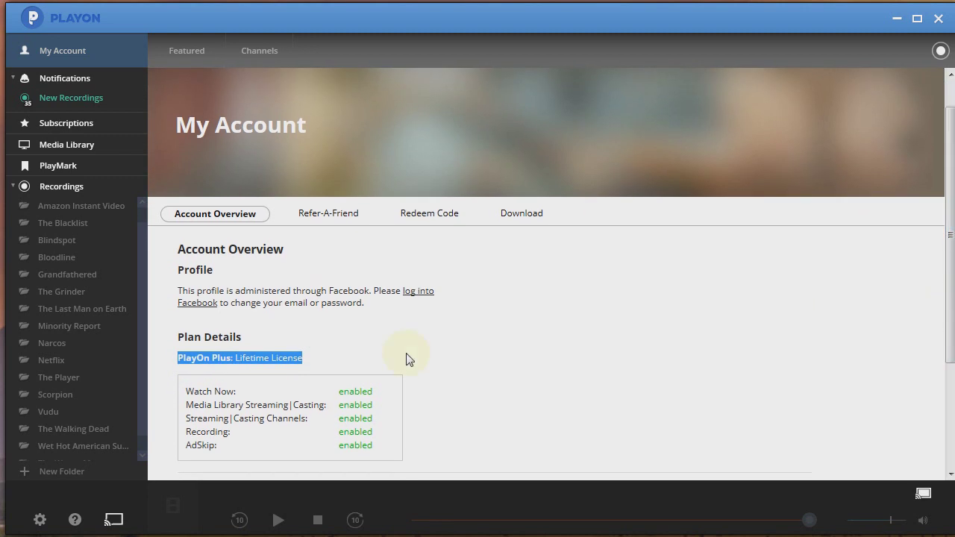
pyautogui.click(380, 361)
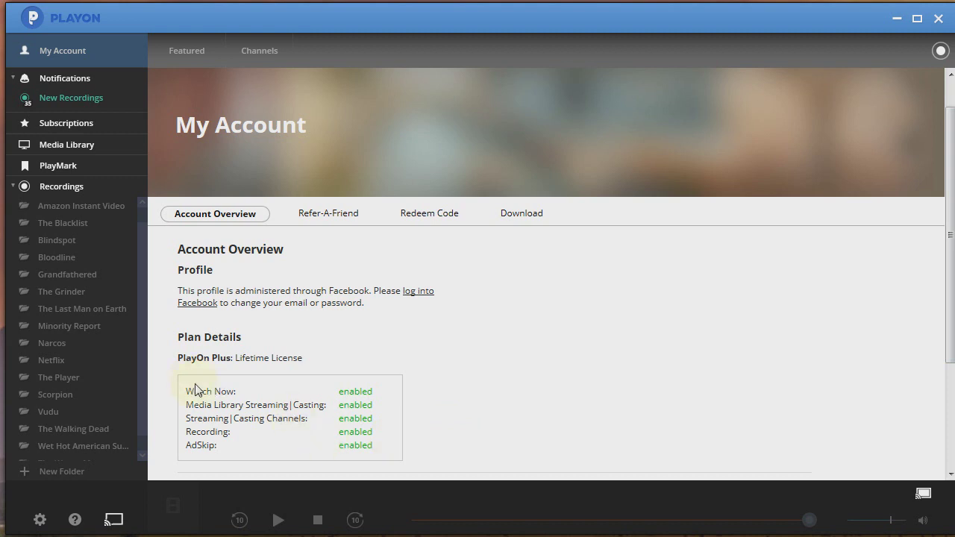
# Step: Review the plan's feature entries one by one, from Watch Now and Media Library Streaming through Recording and AdSkip
pyautogui.moveTo(188, 388); pyautogui.dragTo(370, 407)
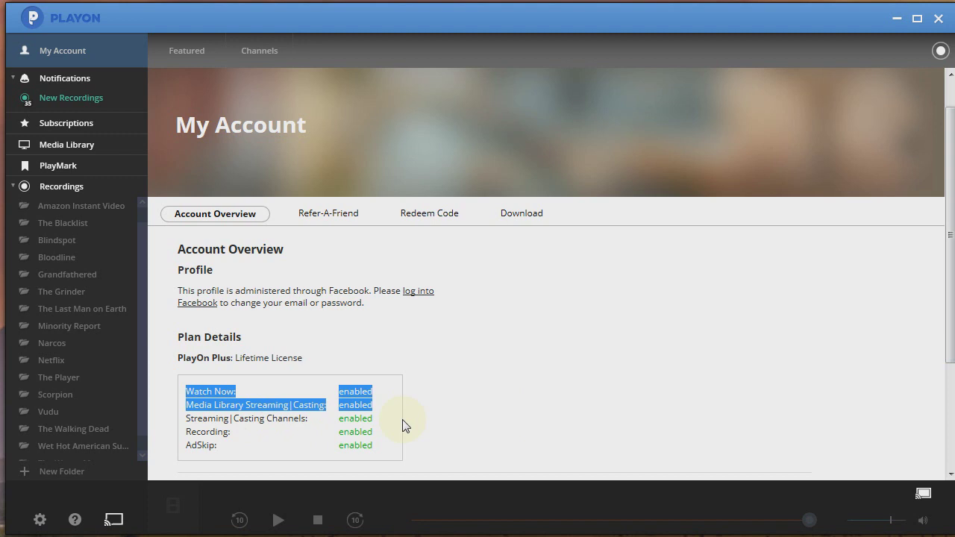
pyautogui.click(244, 419)
pyautogui.moveTo(186, 404); pyautogui.dragTo(271, 412)
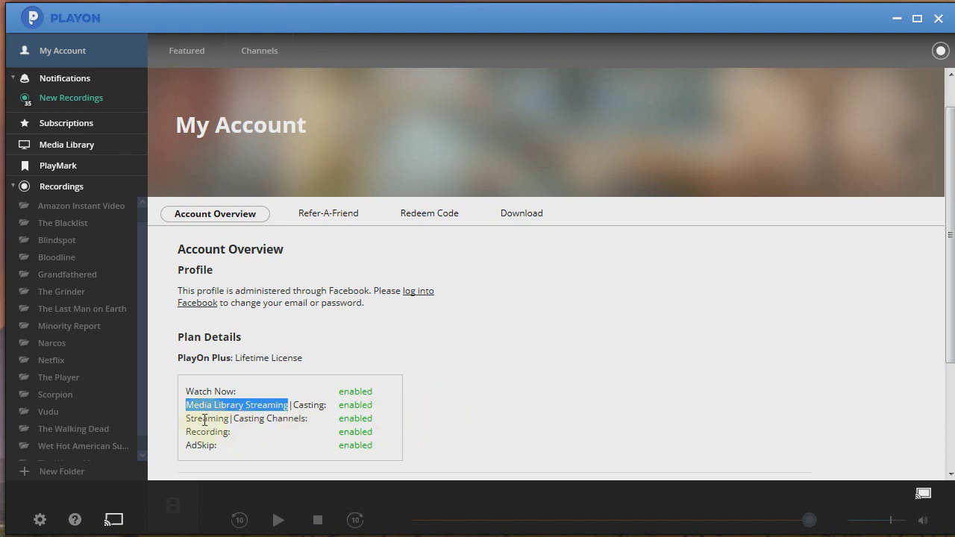
pyautogui.moveTo(187, 418); pyautogui.dragTo(308, 419)
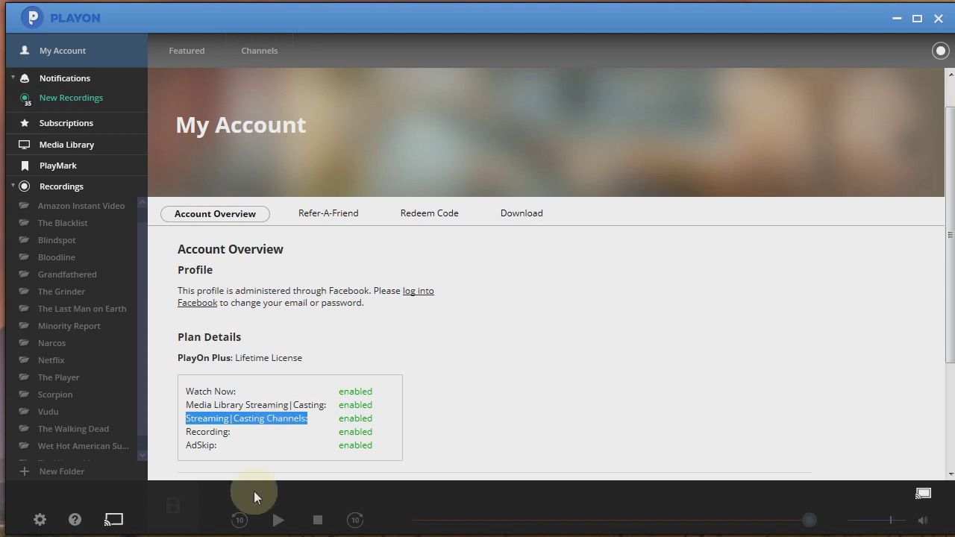
pyautogui.moveTo(190, 431); pyautogui.dragTo(241, 437)
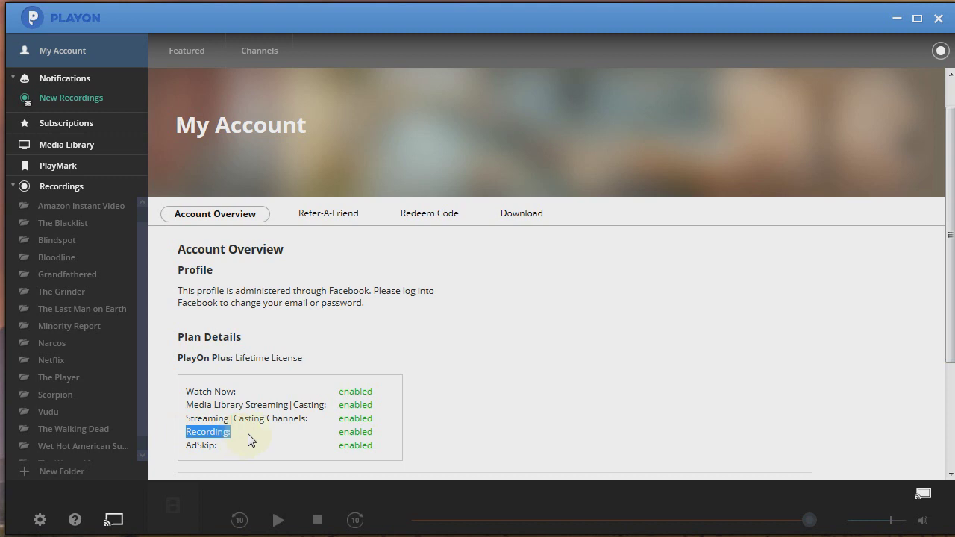
pyautogui.moveTo(186, 446); pyautogui.dragTo(242, 452)
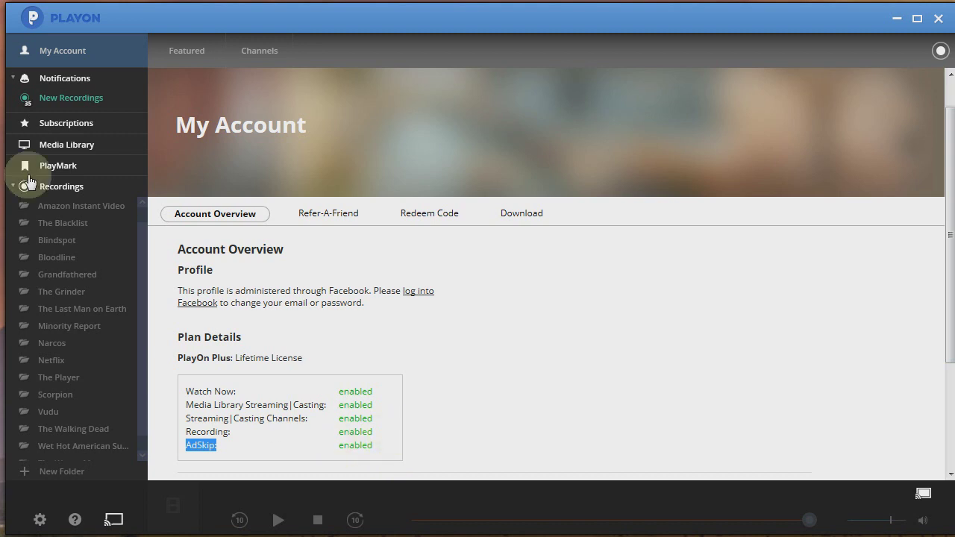
# Step: Browse the Hulu channel's TV shows under A to the ABC 20/20 full episodes and look through the list
pyautogui.click(261, 56)
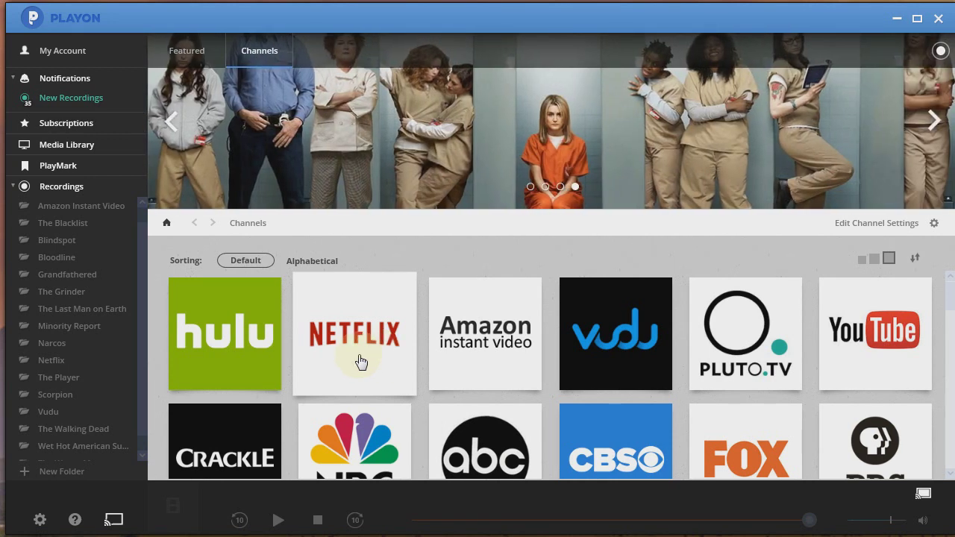
pyautogui.click(249, 351)
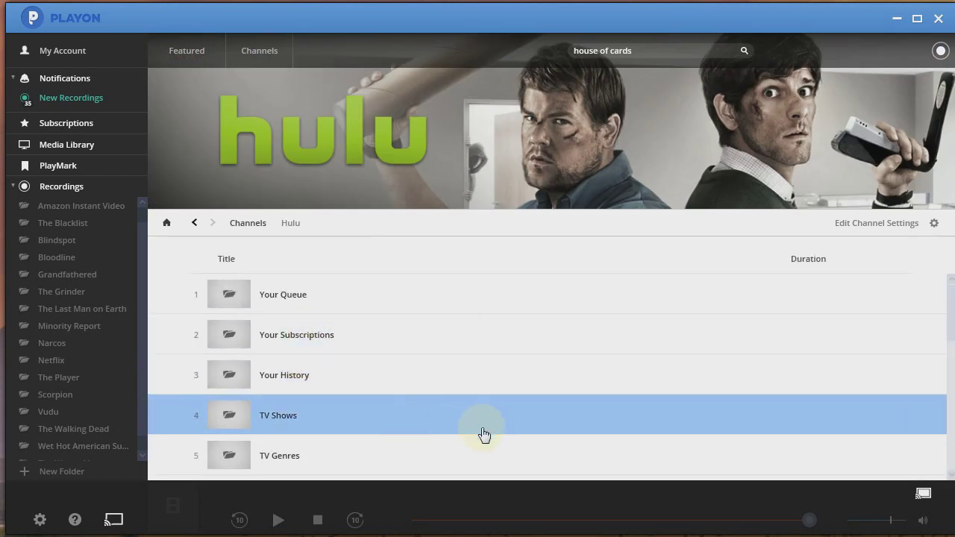
pyautogui.click(466, 427)
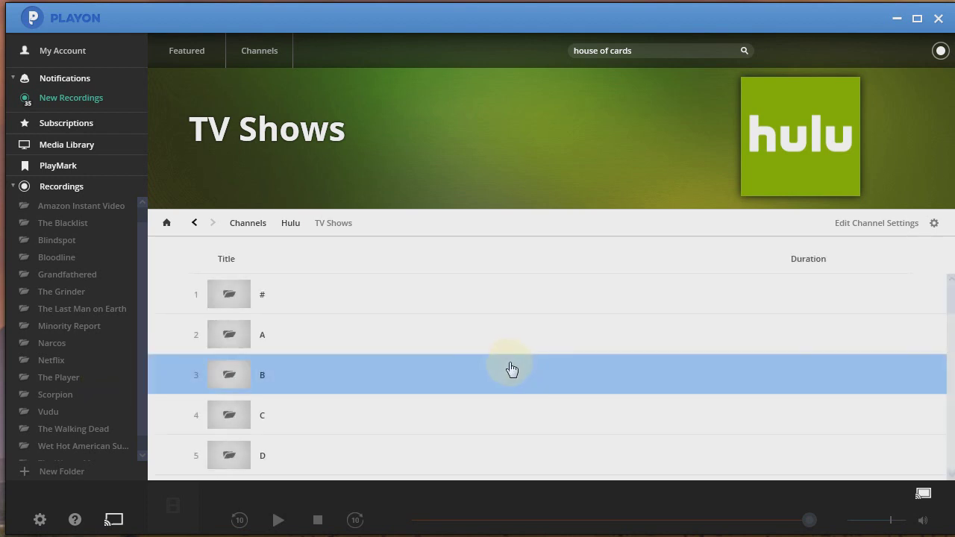
pyautogui.click(291, 337)
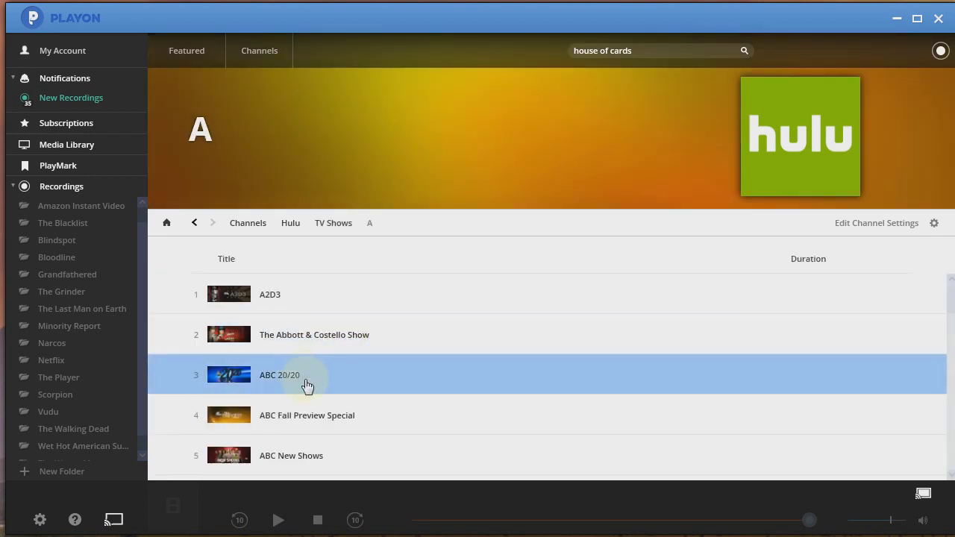
pyautogui.click(327, 381)
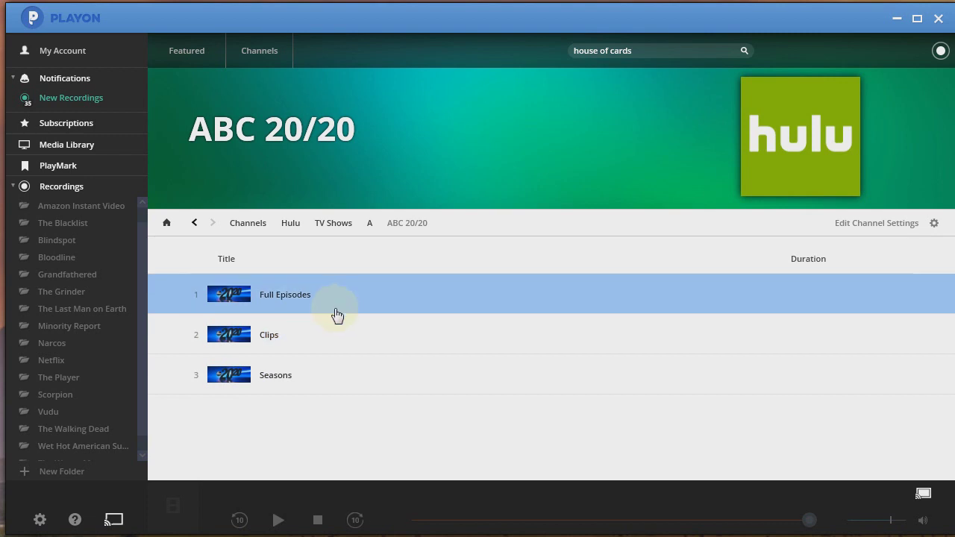
pyautogui.click(336, 312)
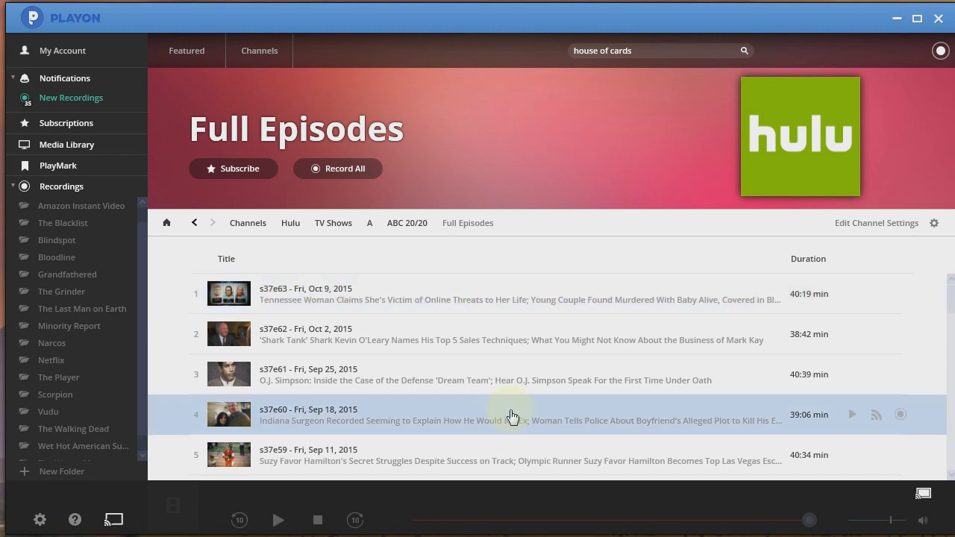
pyautogui.scroll(-10, 512, 416)
pyautogui.scroll(10, 508, 403)
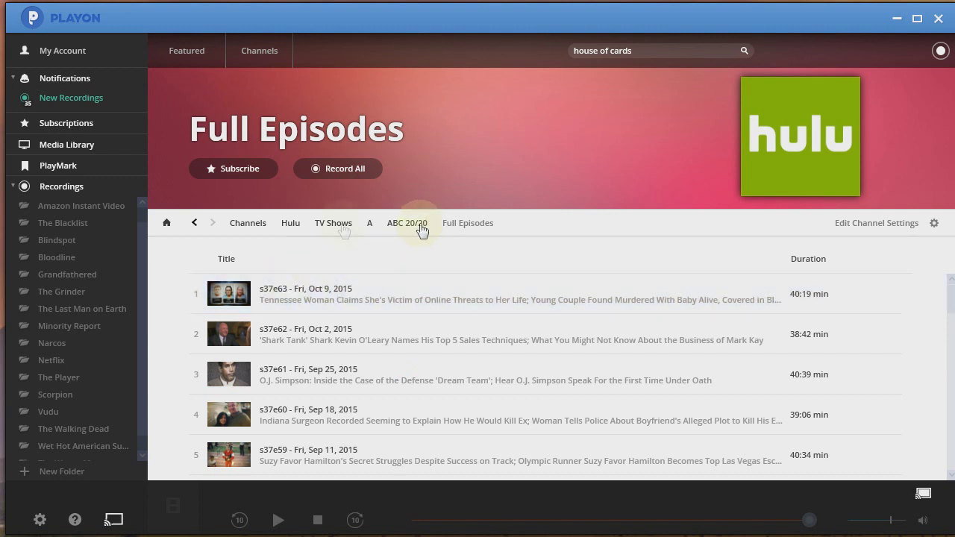
# Step: Check the device choices for casting the ABC 20/20 episode s37e63, and leave without casting it
pyautogui.click(471, 300)
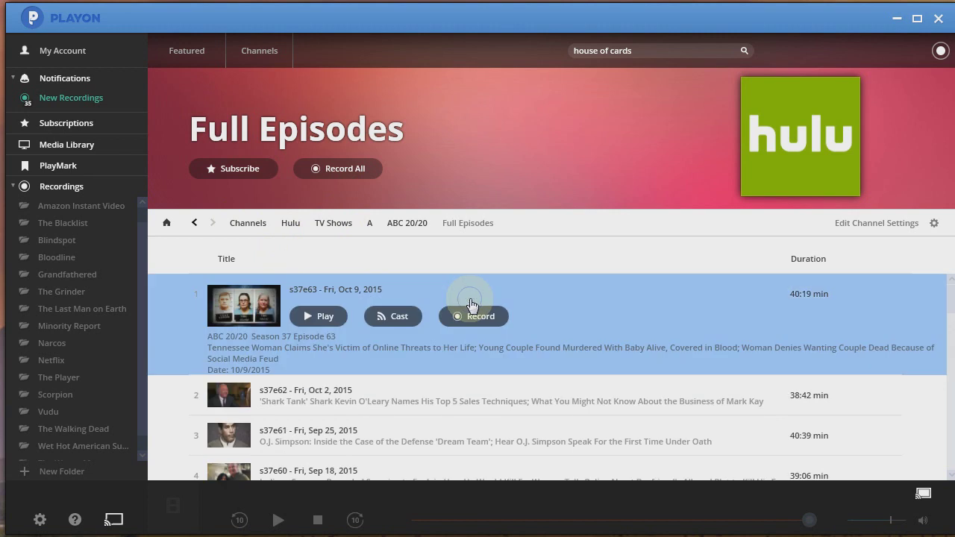
pyautogui.click(471, 303)
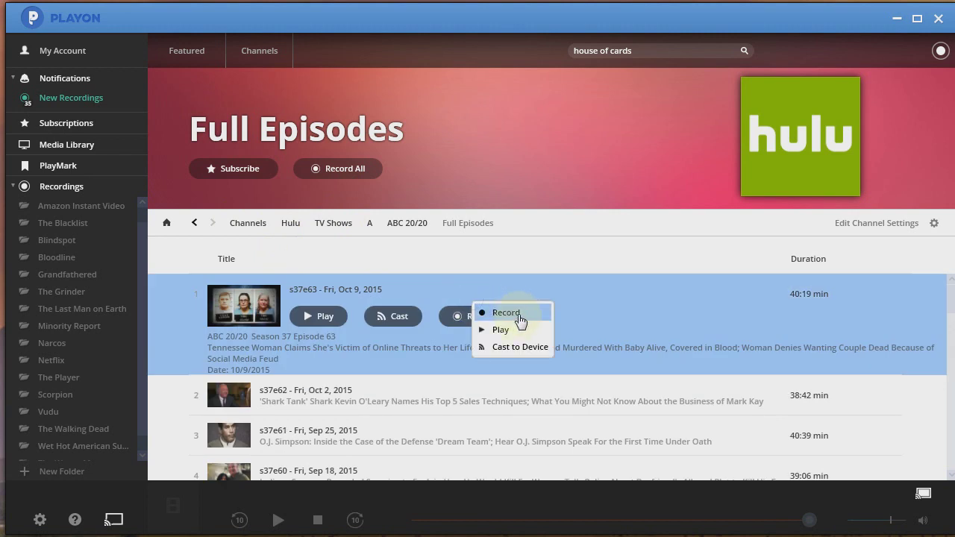
pyautogui.click(521, 357)
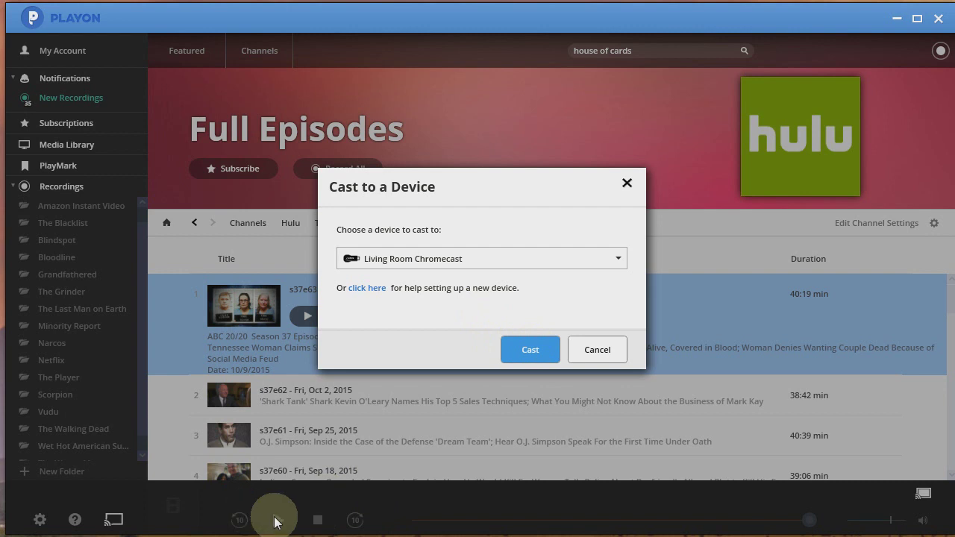
pyautogui.click(611, 361)
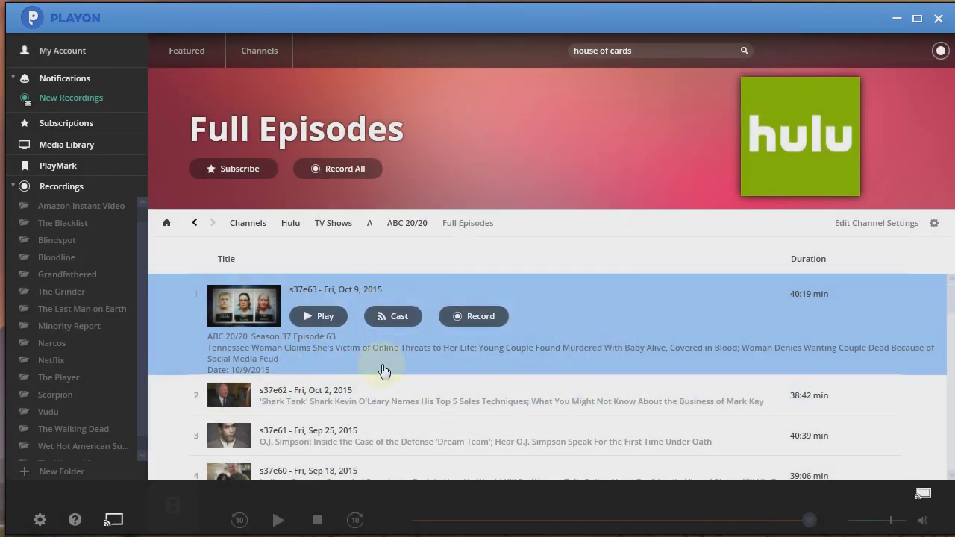
# Step: Record ABC 20/20 episode s37e63, show the record queue and add episode s37e62 to it
pyautogui.click(485, 325)
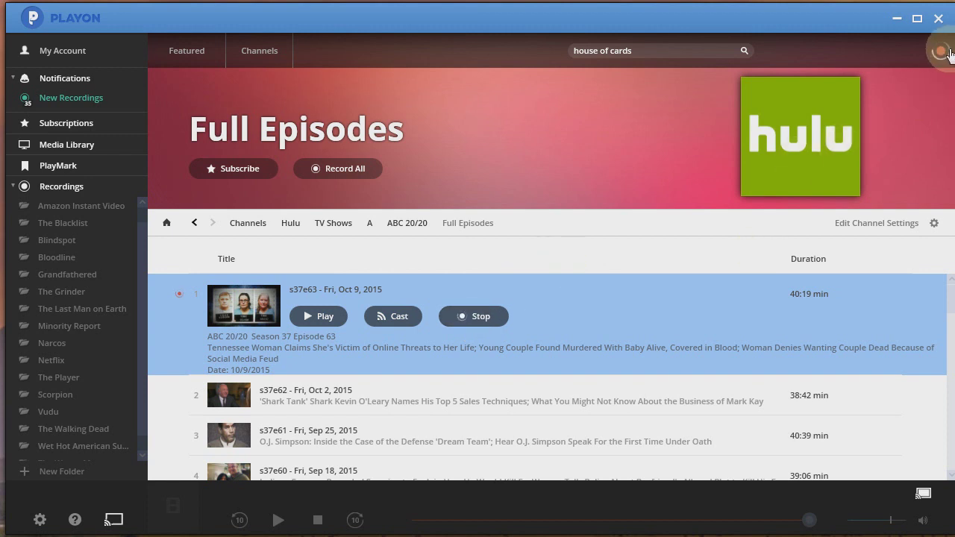
pyautogui.click(939, 50)
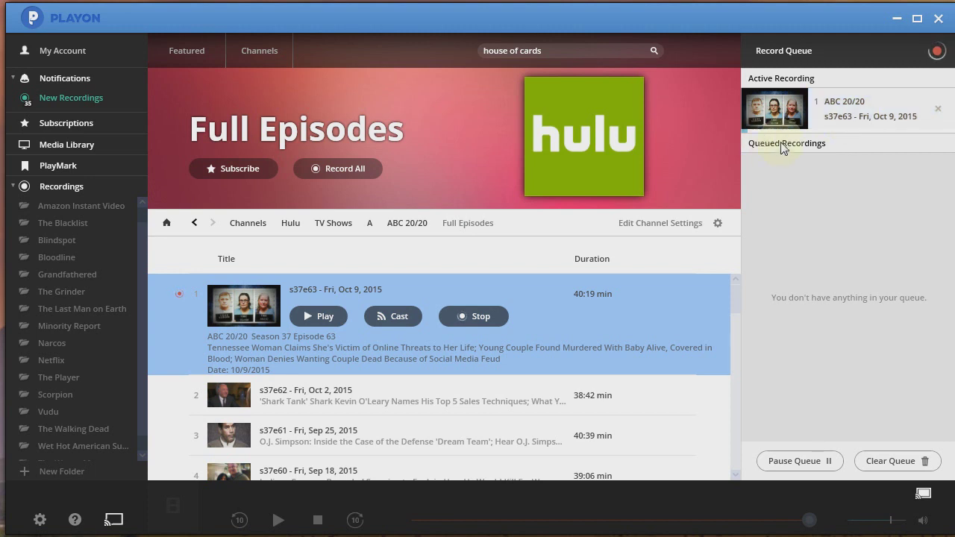
pyautogui.click(440, 405)
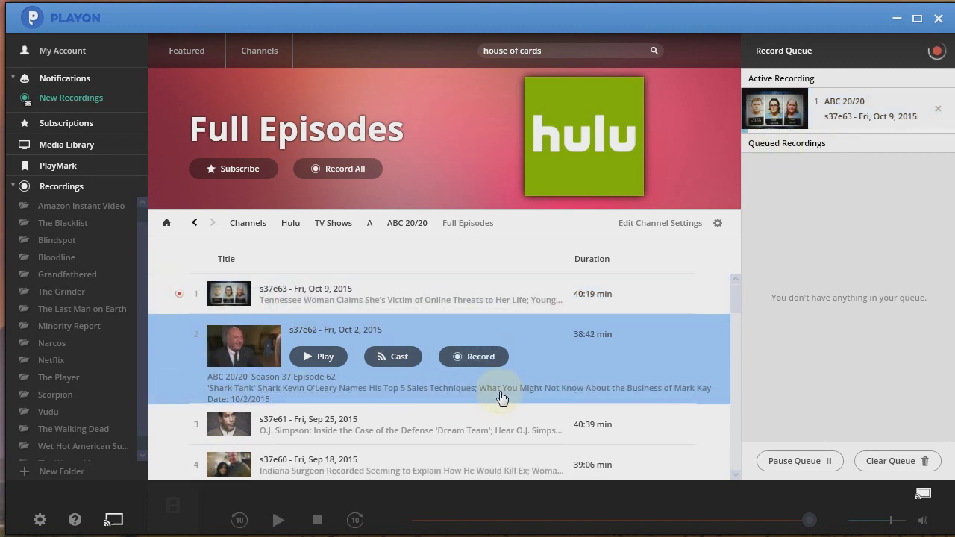
pyautogui.click(477, 357)
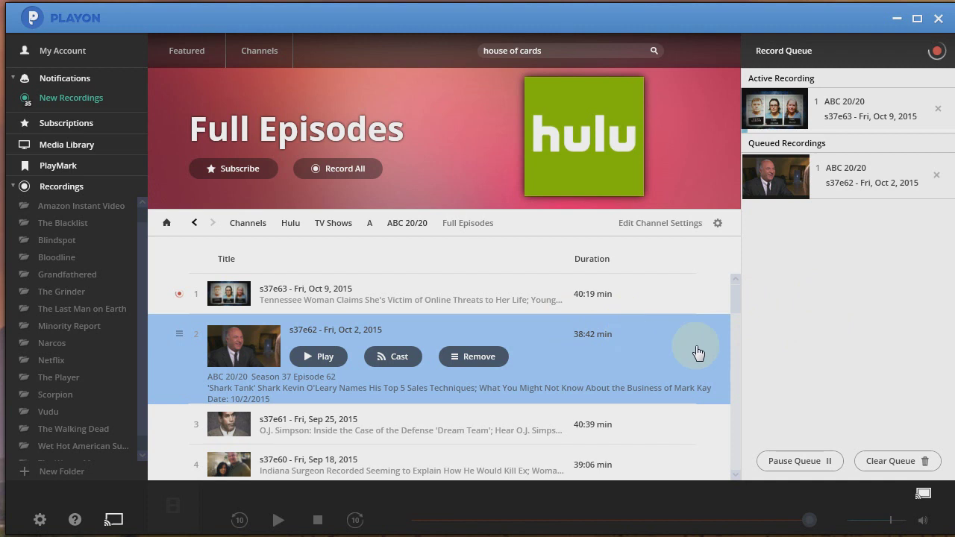
pyautogui.click(344, 177)
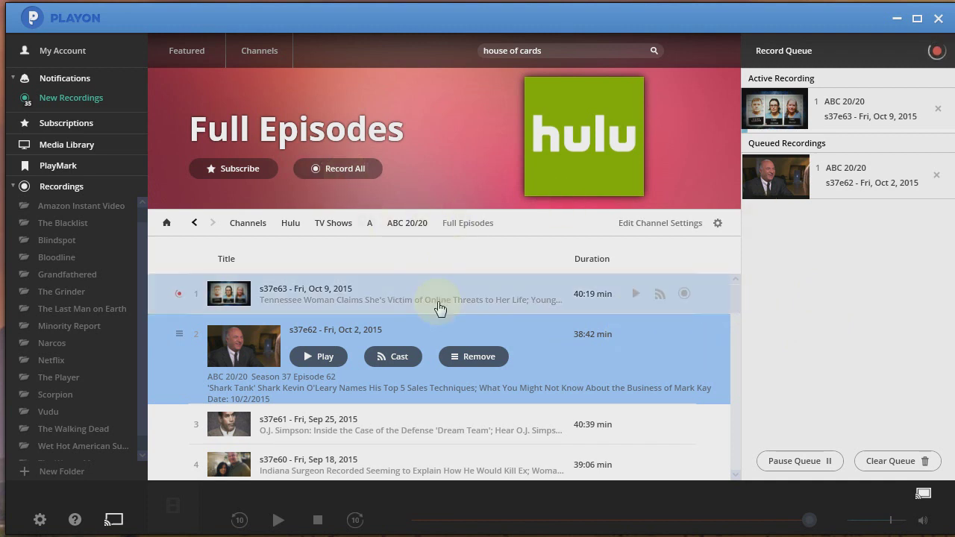
pyautogui.click(343, 173)
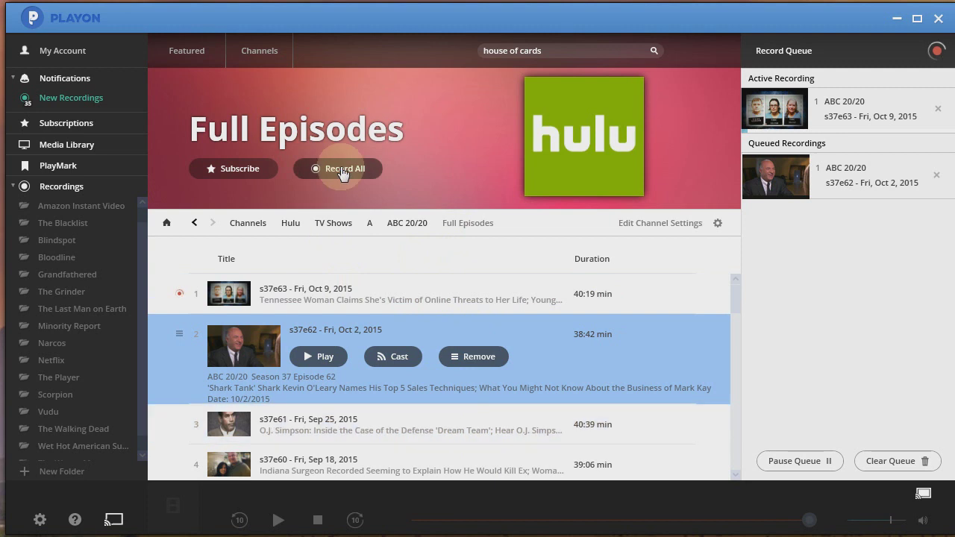
# Step: Show the new recordings, then stop the active s37e63 recording, deleting its partial file, remove s37e62 and hide the record queue
pyautogui.click(93, 109)
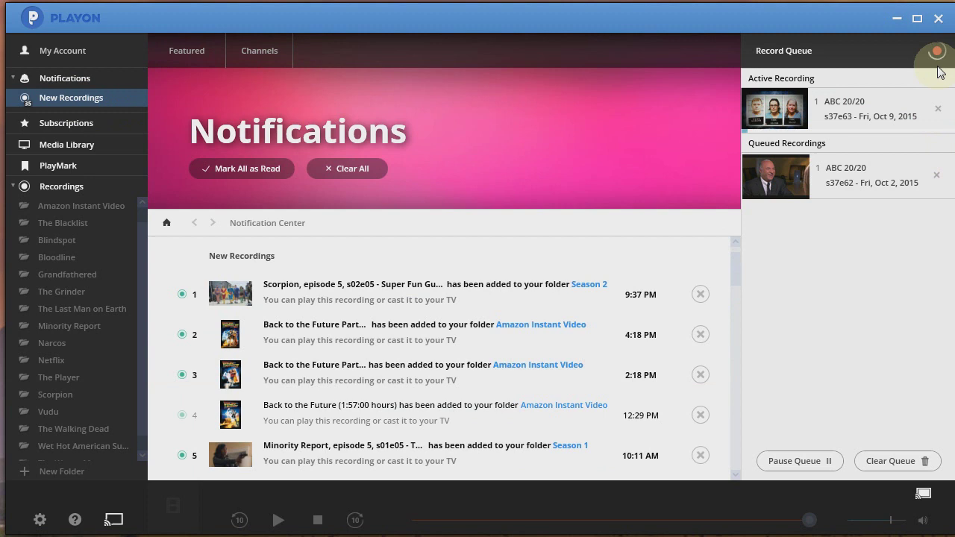
pyautogui.click(940, 110)
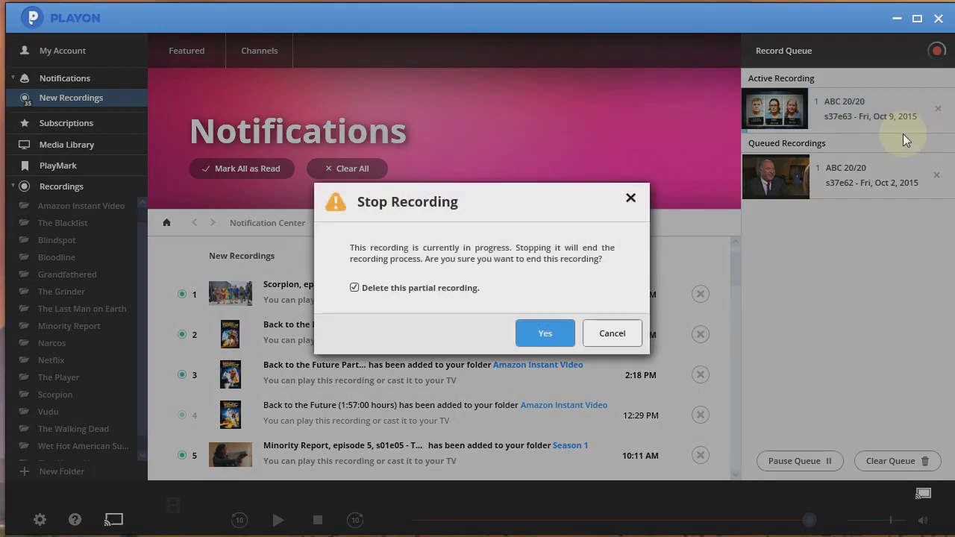
pyautogui.click(548, 337)
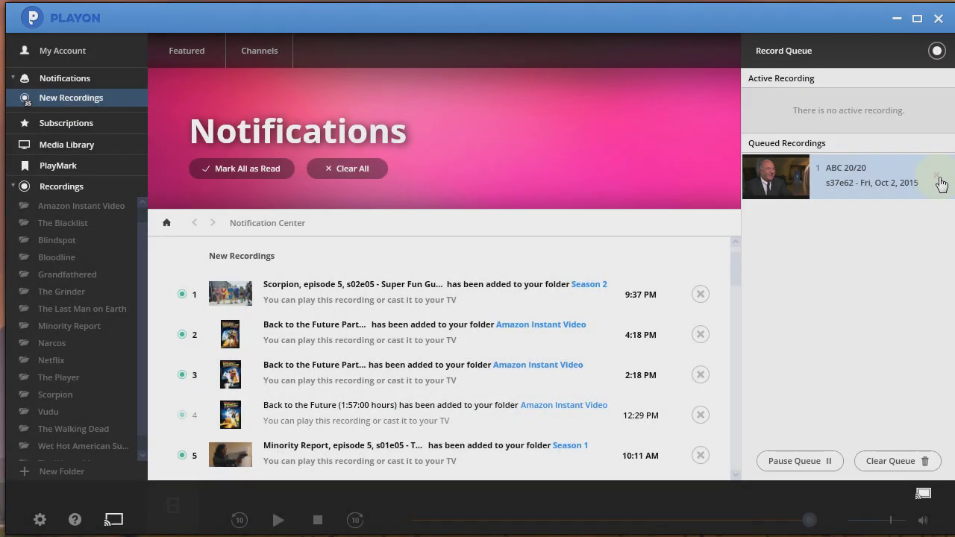
pyautogui.click(937, 179)
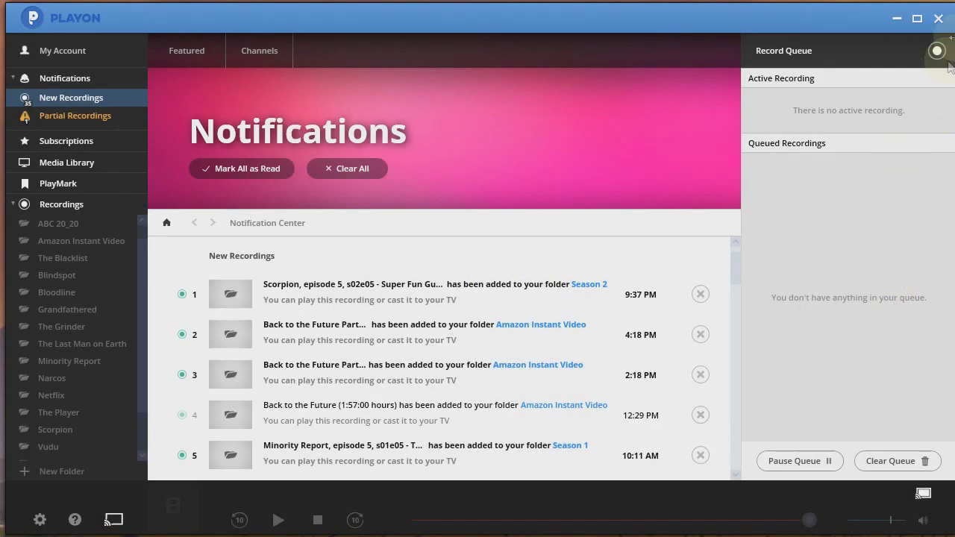
pyautogui.click(937, 50)
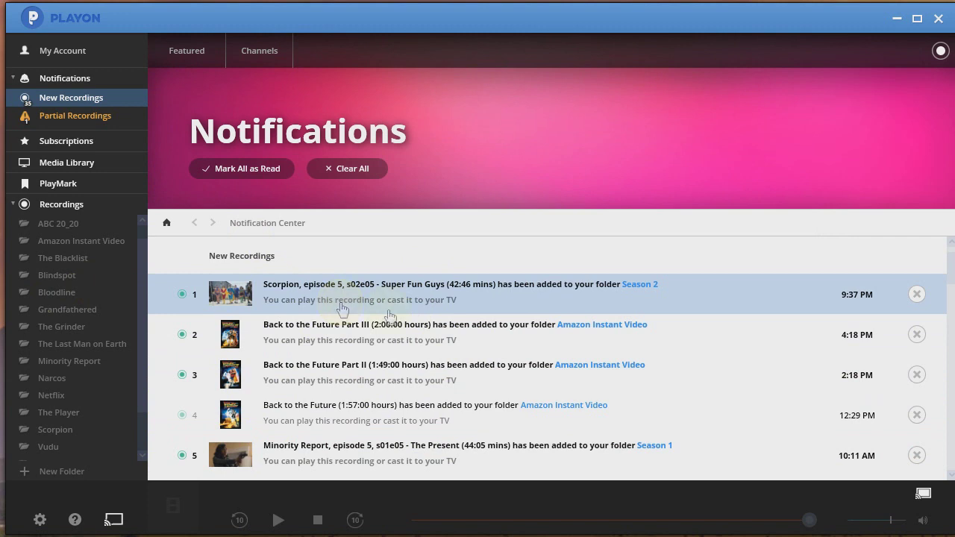
# Step: Check the playback and casting choices for the new Scorpion s02e05 recording, and leave without playing or casting it
pyautogui.click(393, 306)
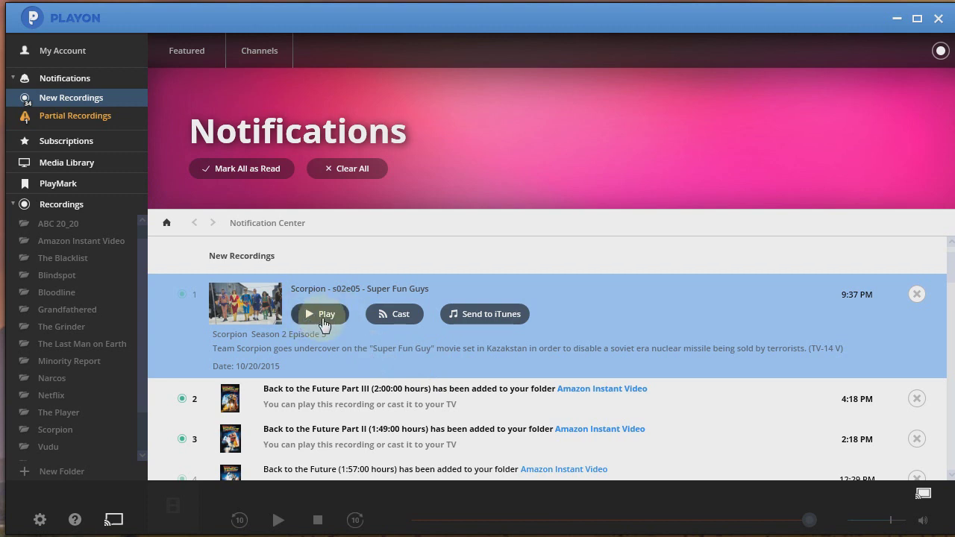
pyautogui.click(327, 314)
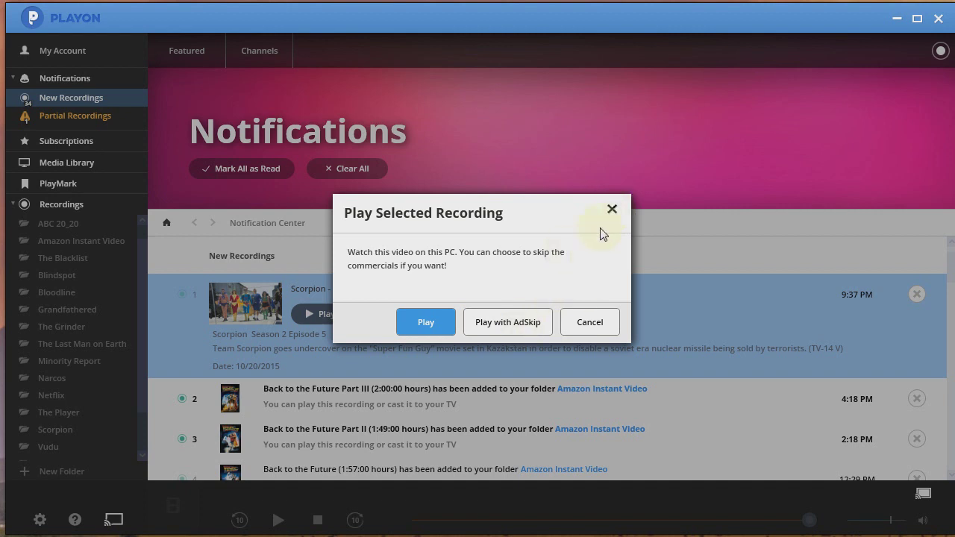
pyautogui.click(612, 211)
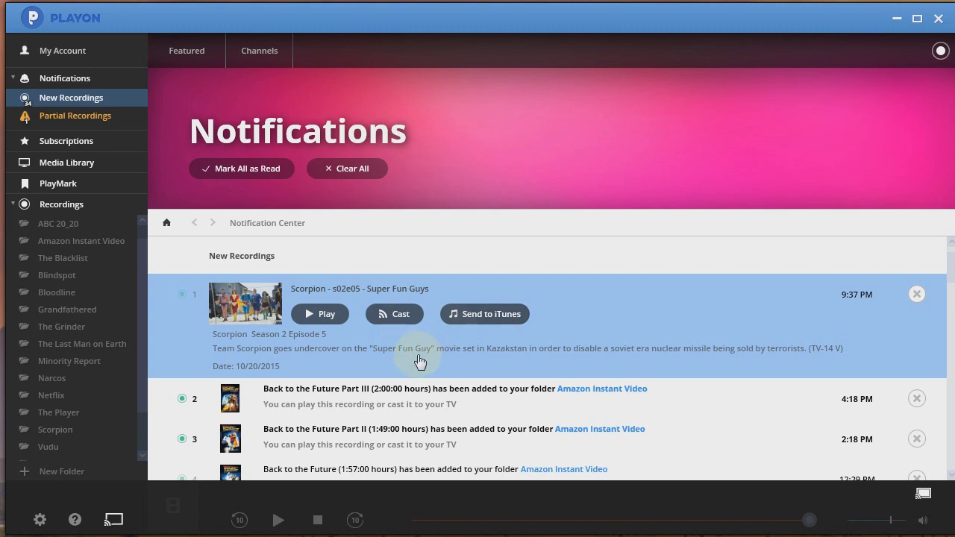
pyautogui.click(401, 314)
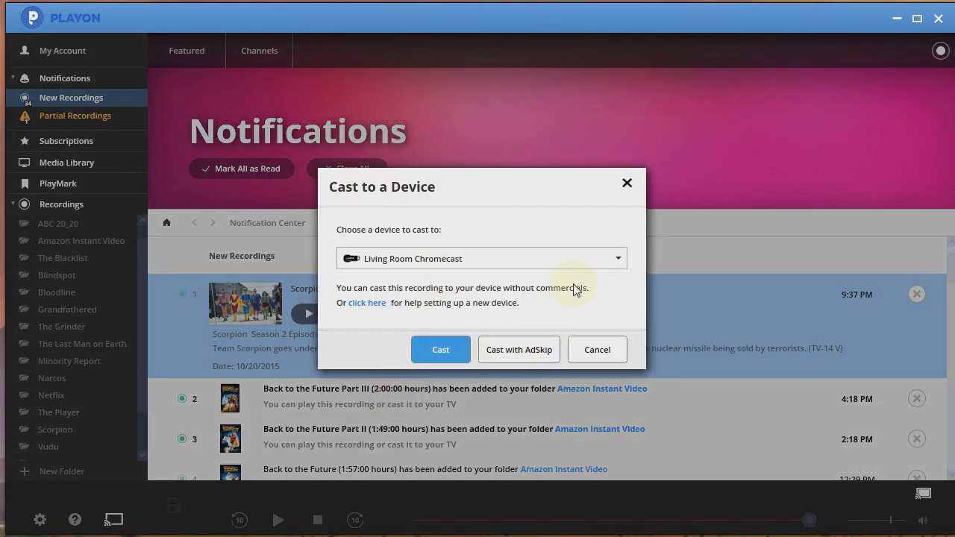
pyautogui.click(616, 353)
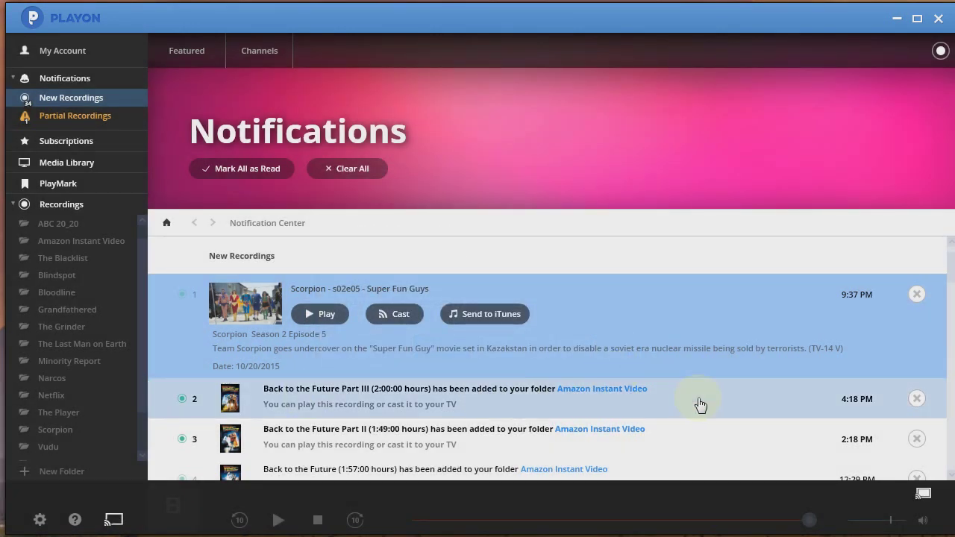
# Step: Look through the list of new recordings in the Notification Center and return to its beginning
pyautogui.scroll(-1, 700, 404)
pyautogui.scroll(-3, 550, 403)
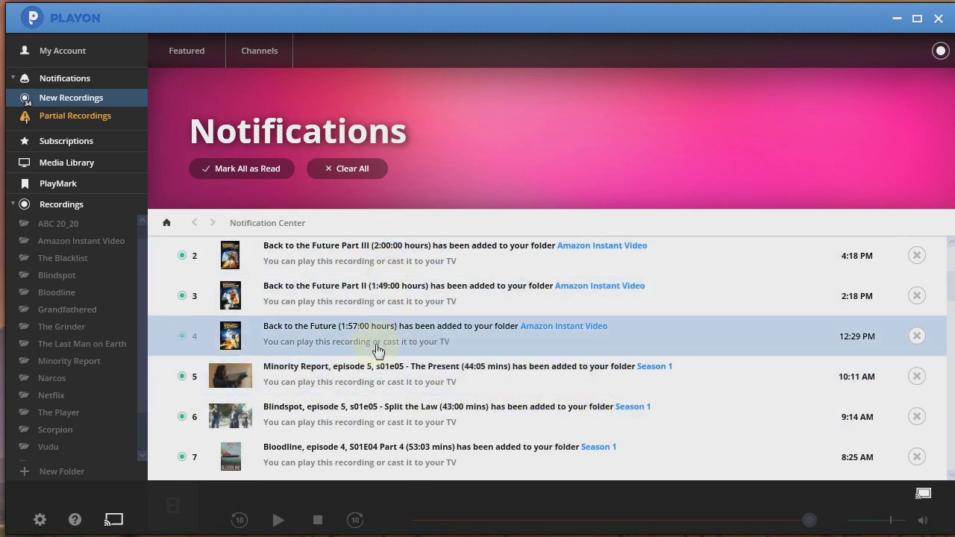
pyautogui.scroll(-1, 660, 342)
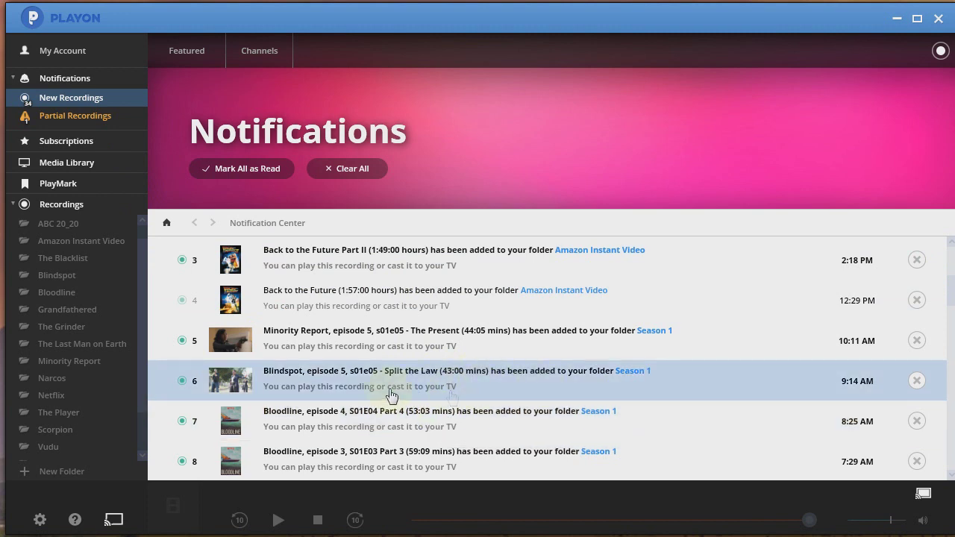
pyautogui.scroll(-2, 399, 398)
pyautogui.scroll(-1, 400, 398)
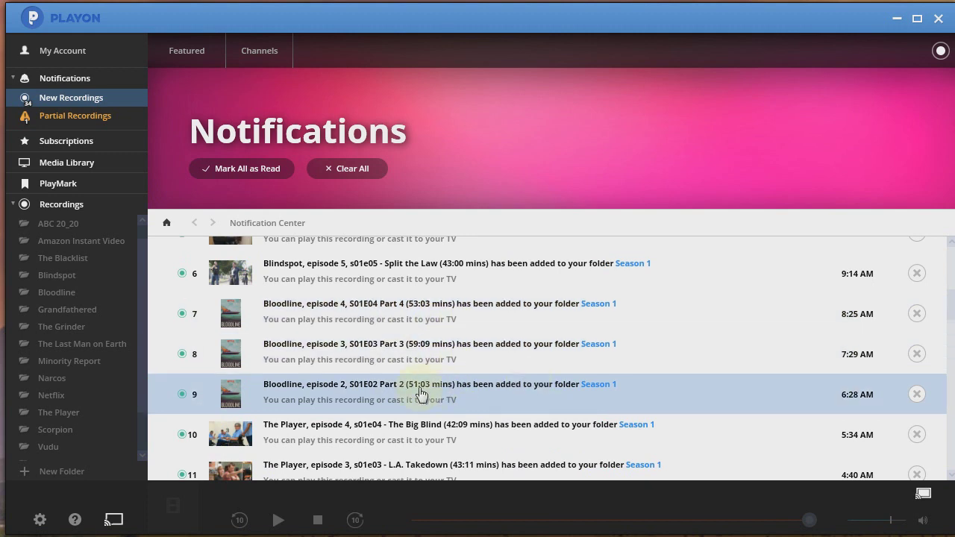
pyautogui.scroll(-2, 433, 388)
pyautogui.scroll(10, 429, 388)
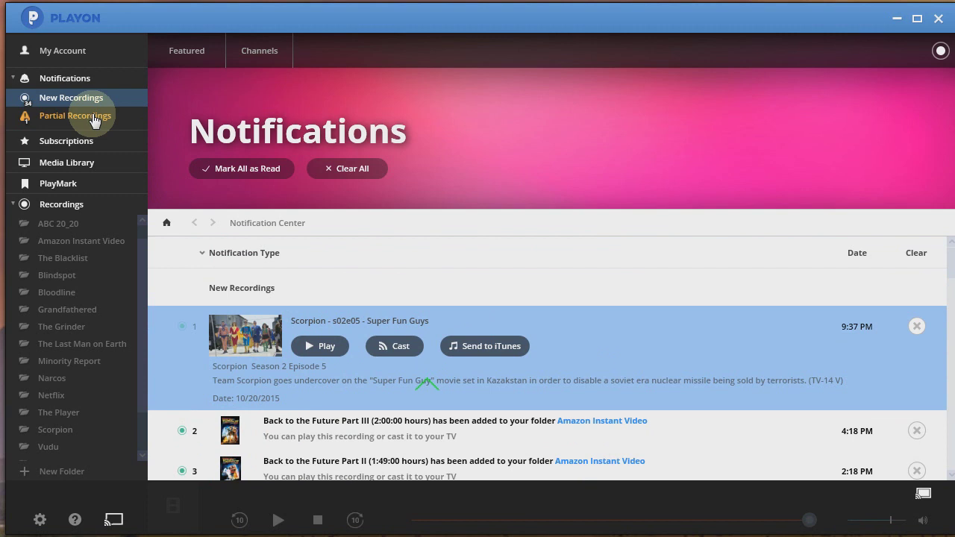
# Step: Show the Subscription Center, select the Blindspot subscription and look through the full list of subscribed shows
pyautogui.click(86, 147)
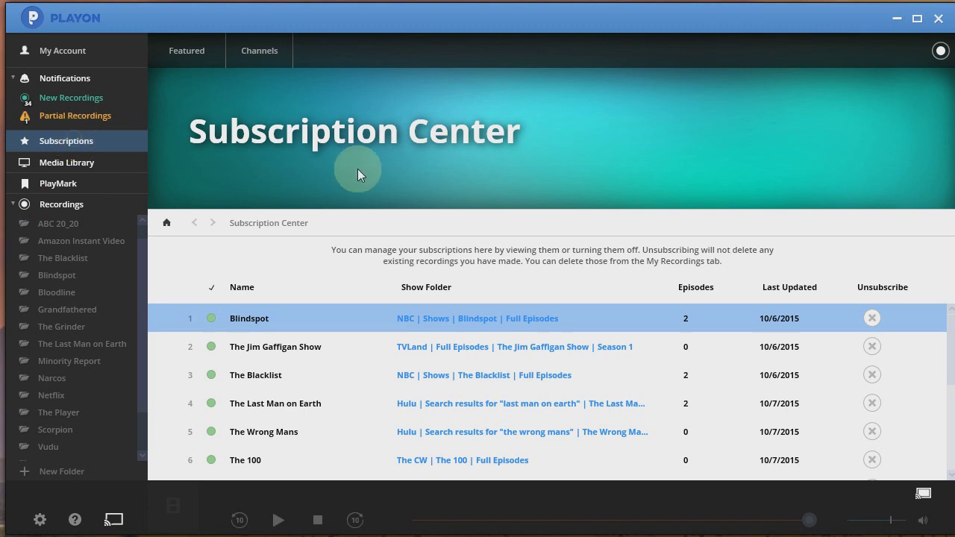
pyautogui.scroll(-3, 642, 381)
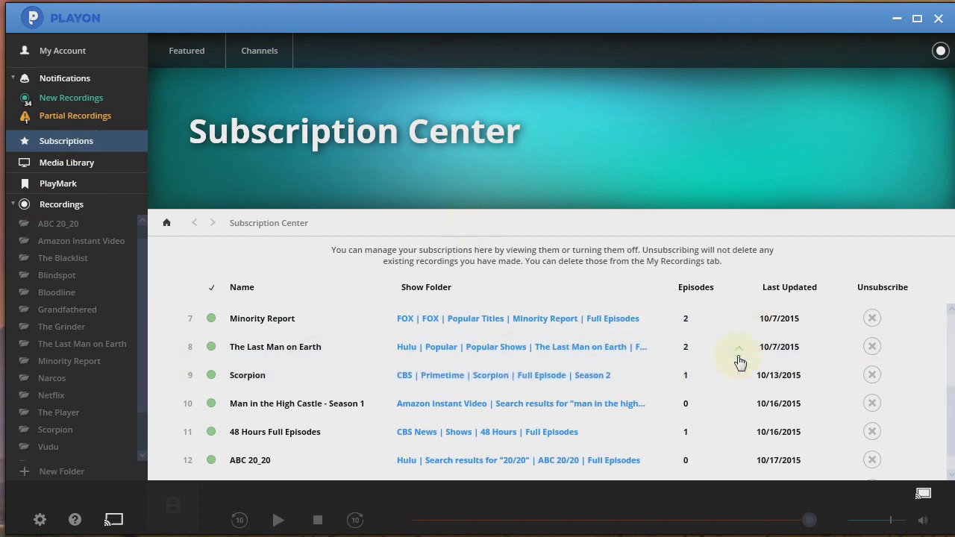
pyautogui.scroll(-1, 739, 365)
pyautogui.scroll(4, 350, 436)
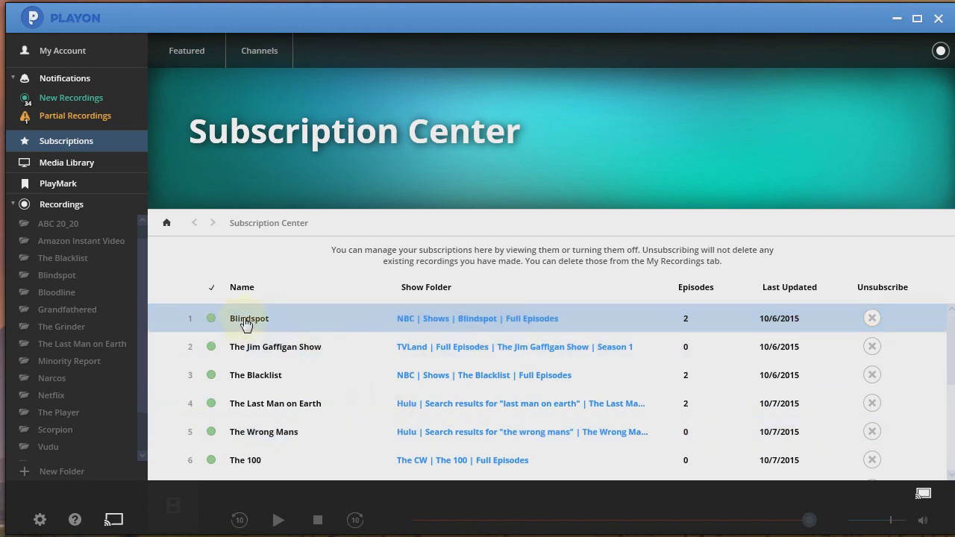
pyautogui.click(248, 321)
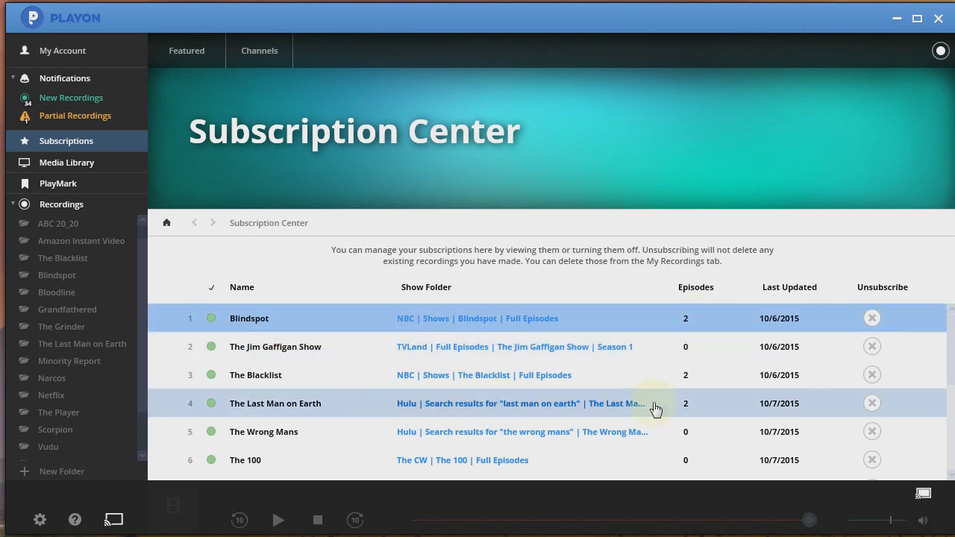
pyautogui.scroll(-2, 666, 407)
pyautogui.scroll(-1, 694, 433)
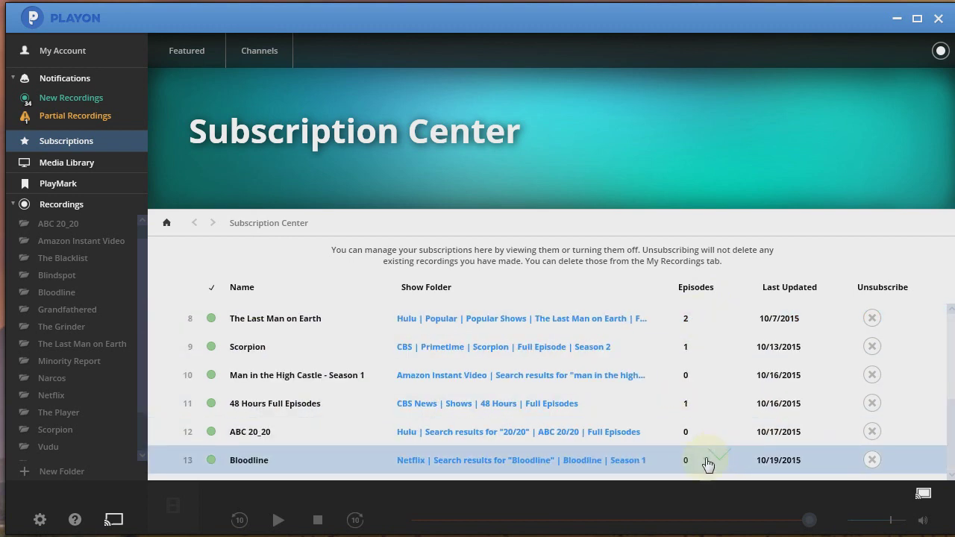
pyautogui.scroll(3, 698, 422)
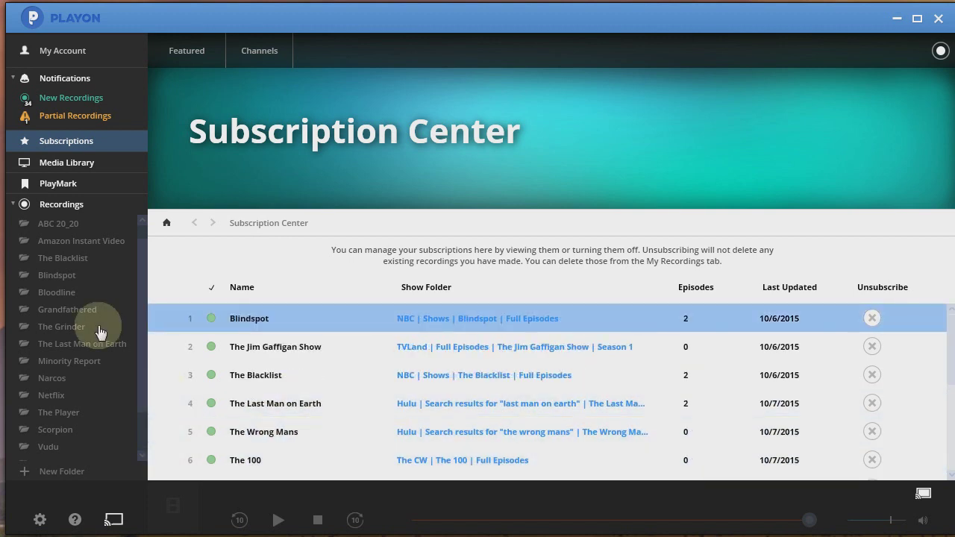
# Step: Browse the Media Library's videos through All Video to the titles filed under #
pyautogui.click(94, 164)
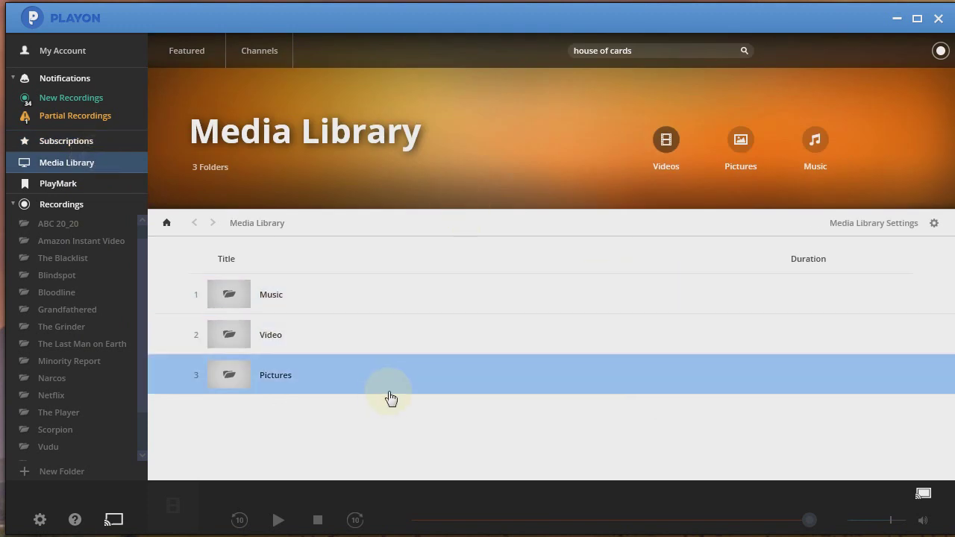
pyautogui.click(394, 346)
pyautogui.click(294, 306)
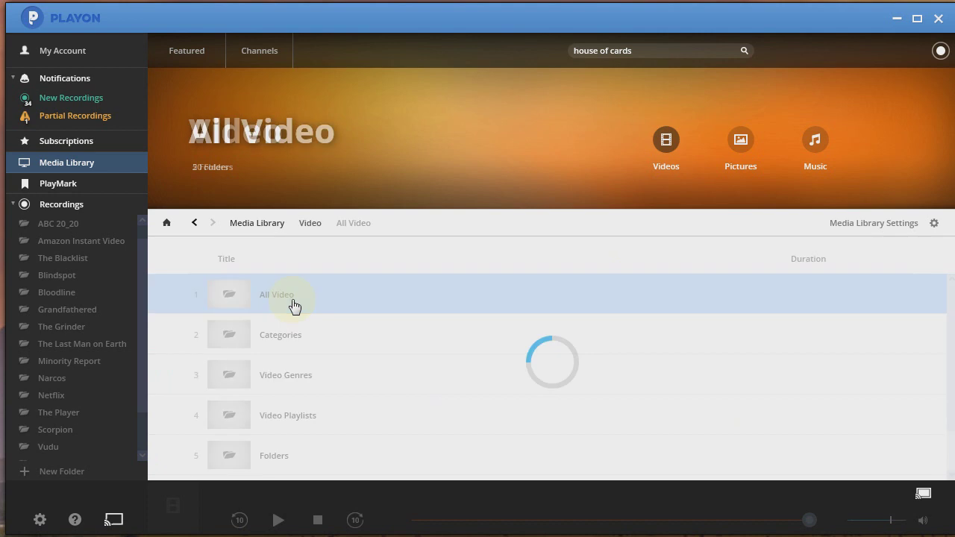
pyautogui.click(378, 306)
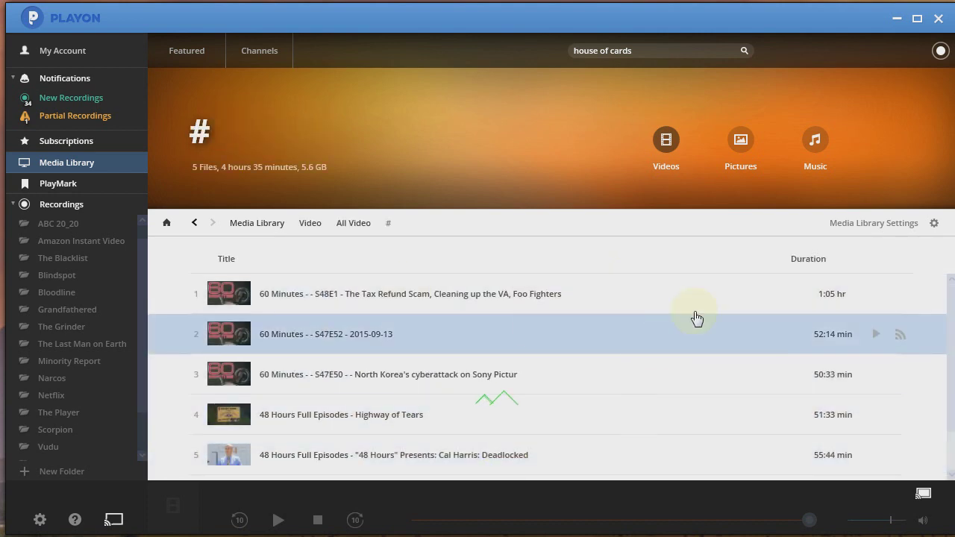
# Step: Show the PlayMark bookmarks from vimeo.com and check the casting choices for the 10.11.15 sermon video, leaving without casting it
pyautogui.click(74, 187)
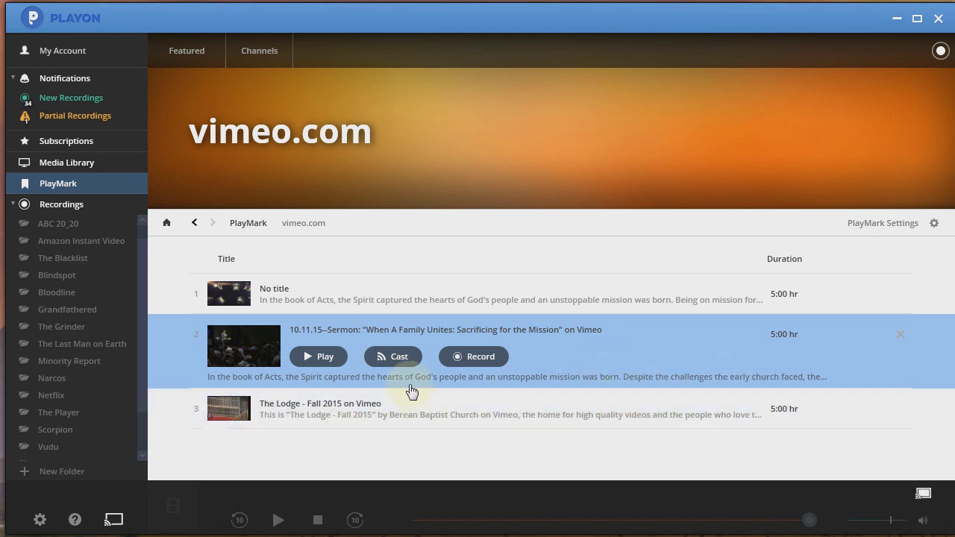
pyautogui.click(390, 358)
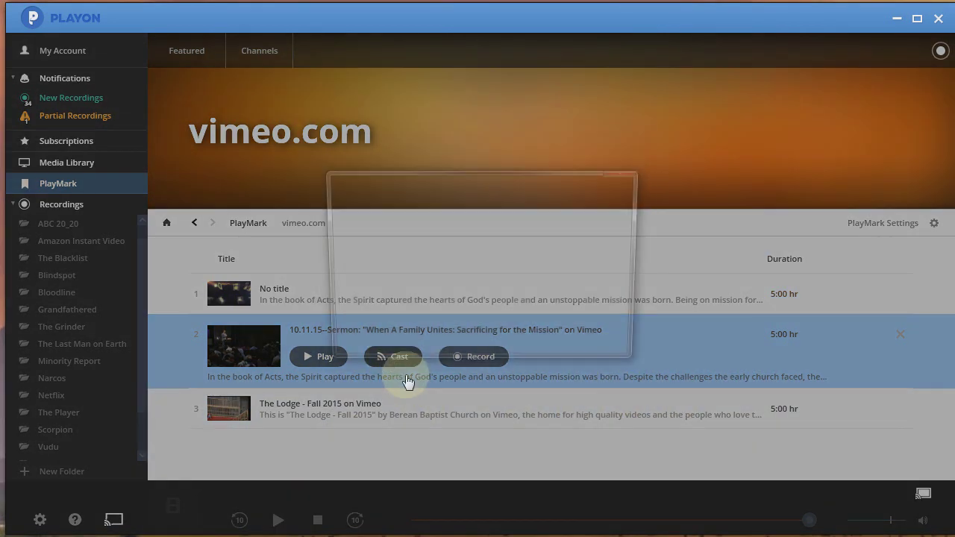
pyautogui.click(597, 350)
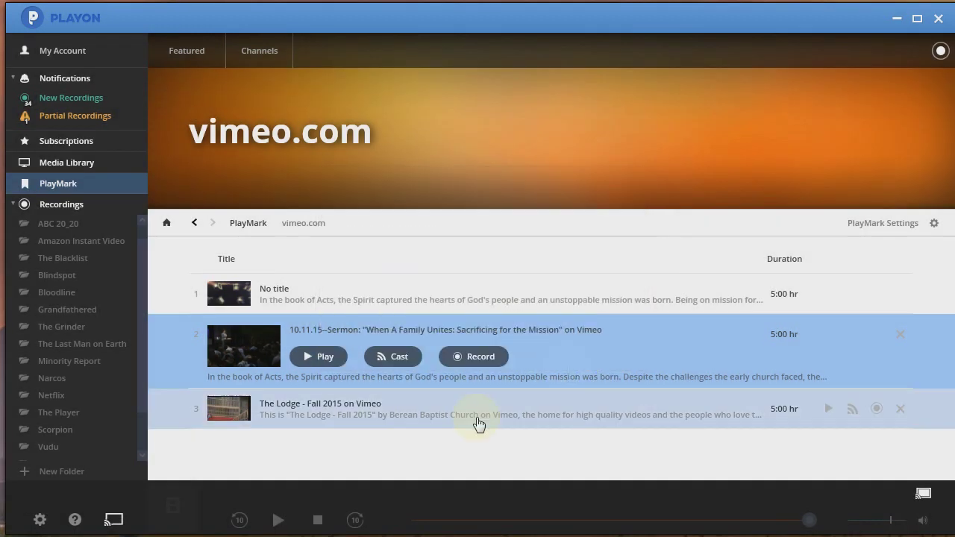
# Step: Delete the ABC 20_20 s37e62 video from the Season 37 folder in Recordings
pyautogui.click(72, 210)
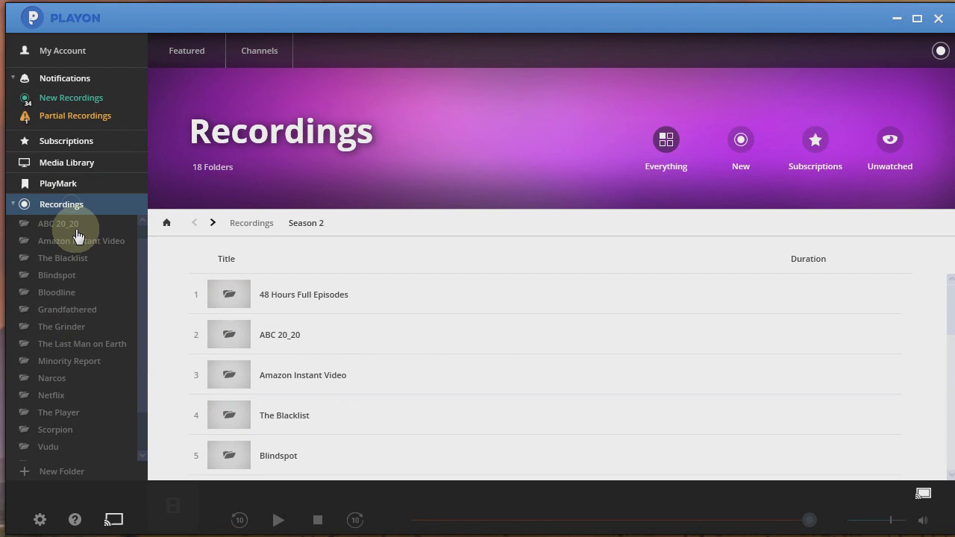
pyautogui.click(85, 225)
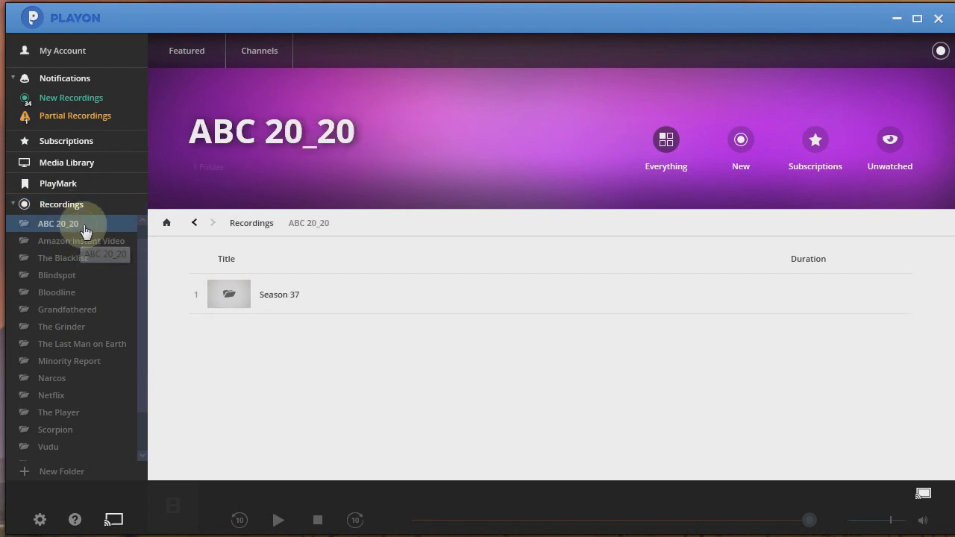
pyautogui.click(309, 294)
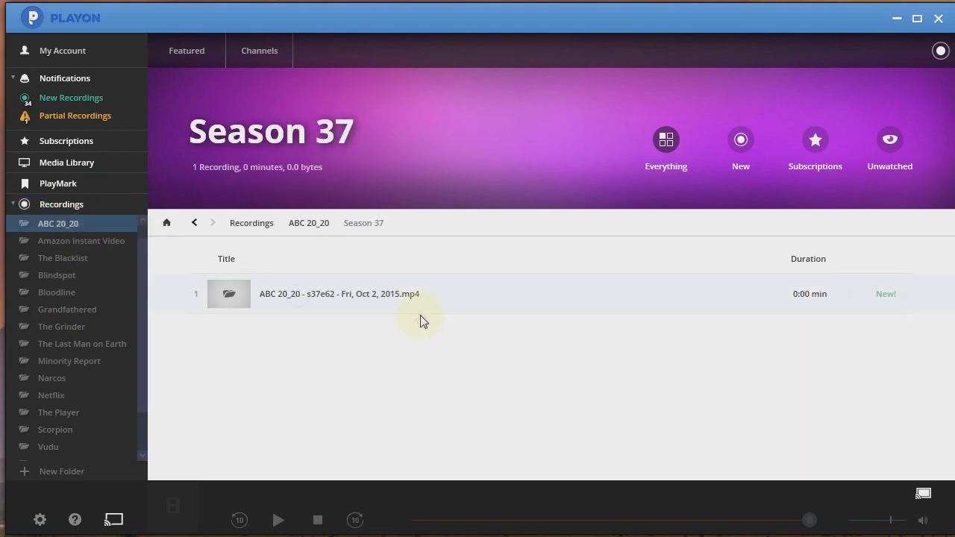
pyautogui.click(422, 314)
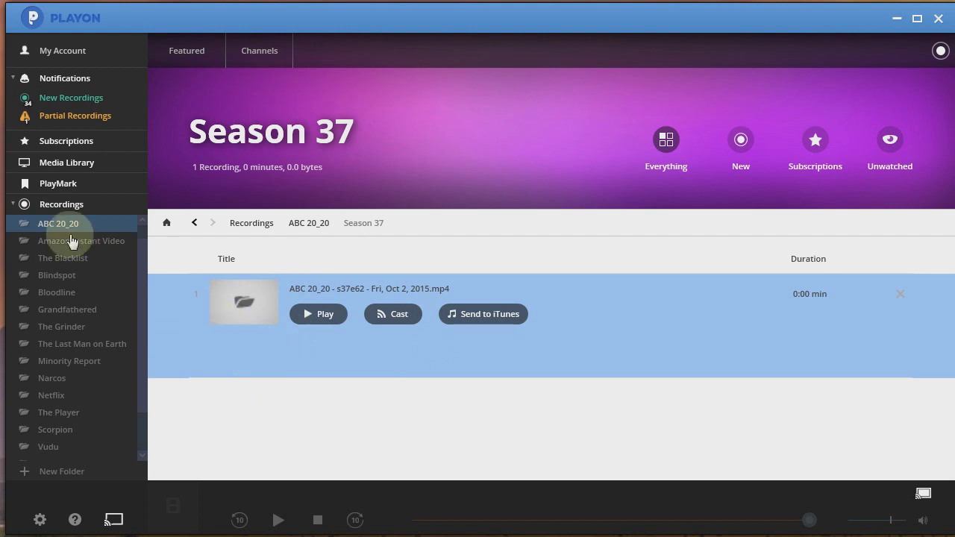
pyautogui.click(902, 298)
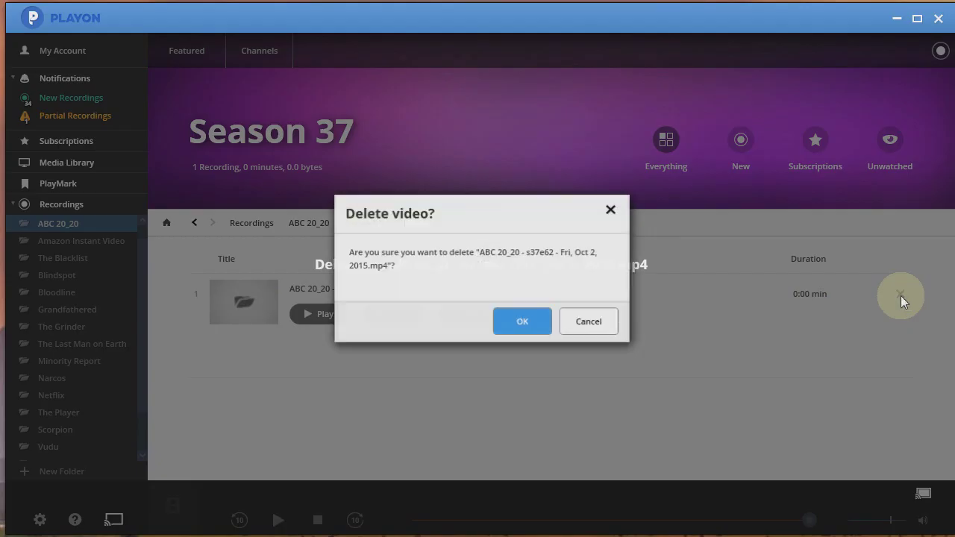
pyautogui.click(515, 335)
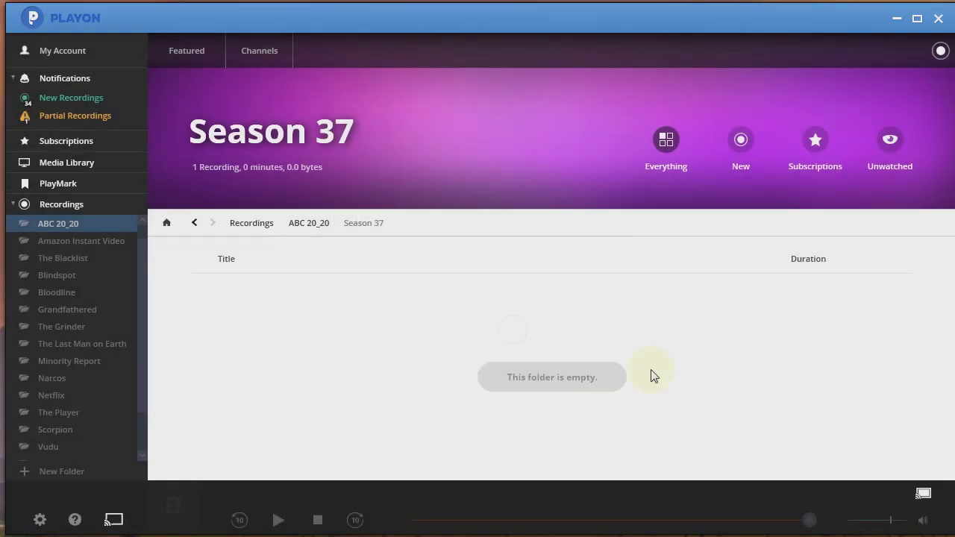
# Step: Look through the Amazon Instant Video recordings and check the casting choices for s02e01 - Waiting for Dutch, leaving without casting it
pyautogui.click(105, 243)
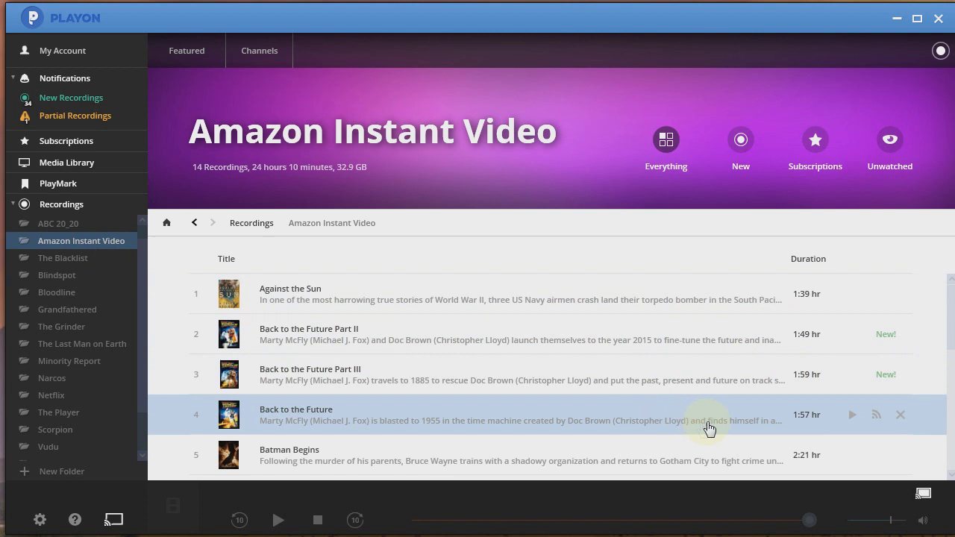
pyautogui.scroll(-3, 709, 423)
pyautogui.scroll(-6, 713, 423)
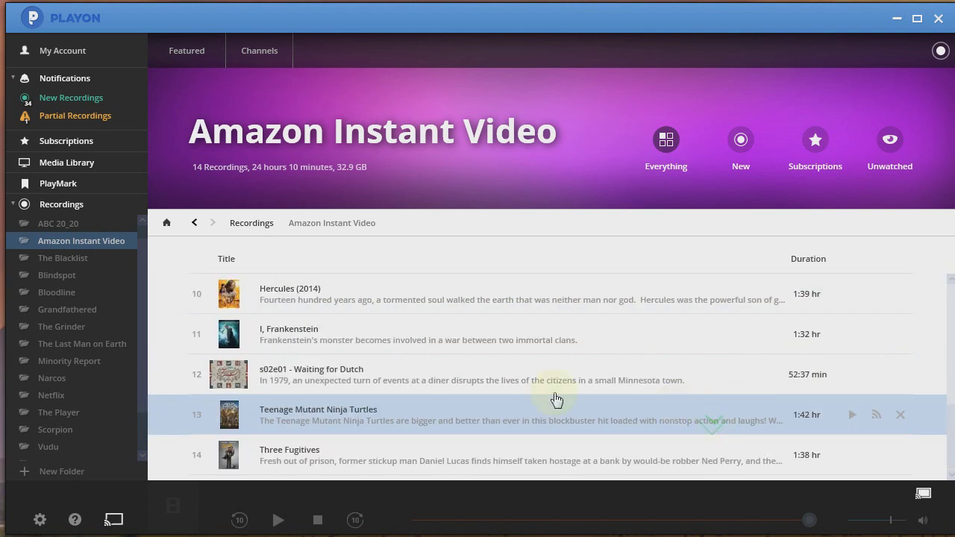
pyautogui.click(407, 373)
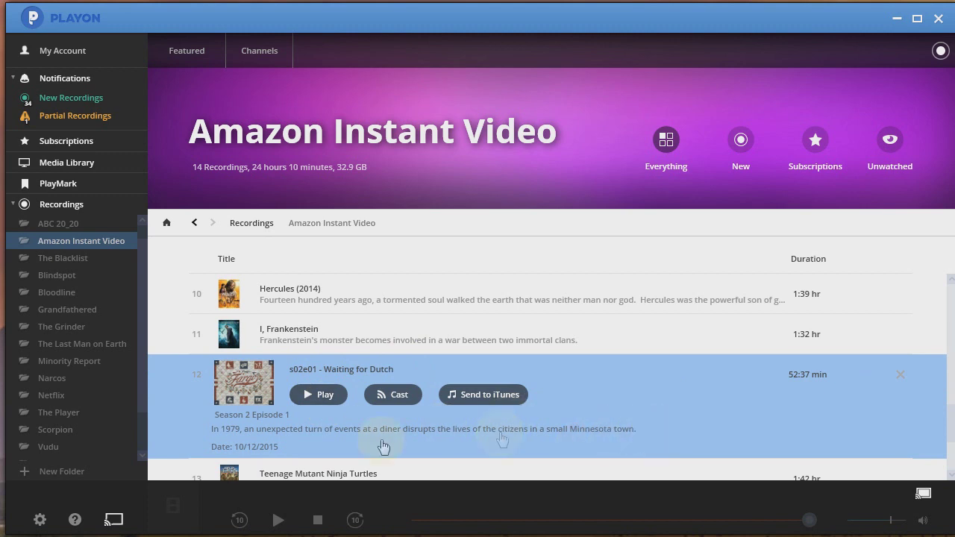
pyautogui.click(396, 399)
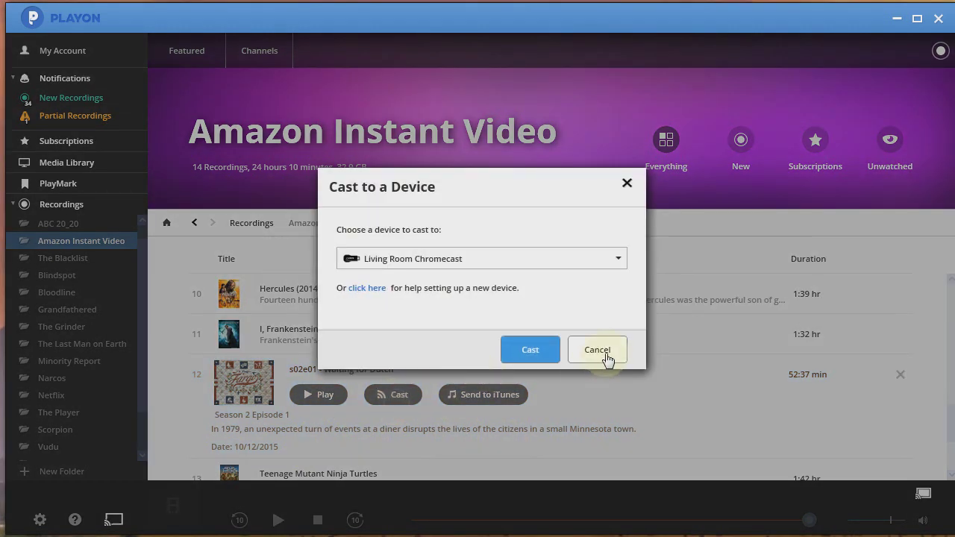
pyautogui.click(597, 350)
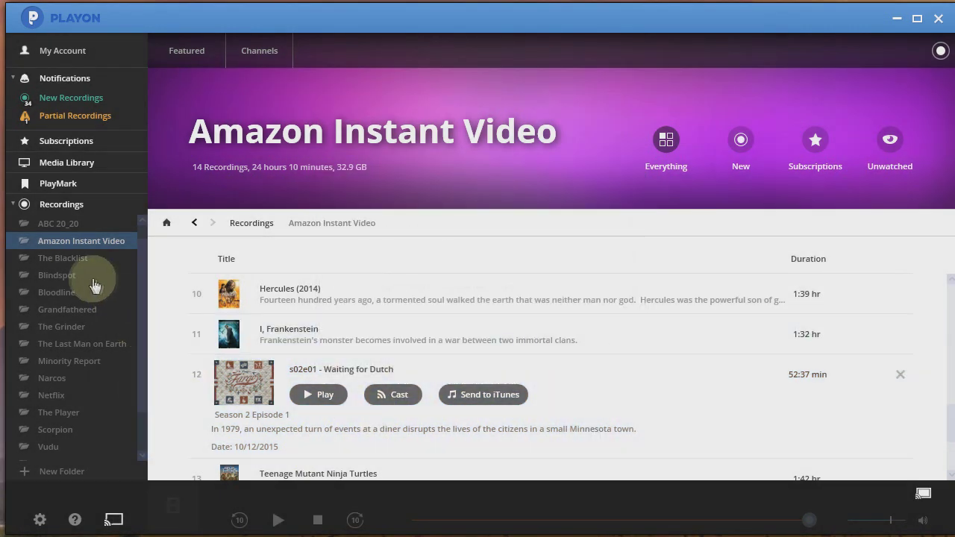
# Step: Browse the recording folders for The Blacklist, Blindspot, Grandfathered, The Grinder and Narcos
pyautogui.click(62, 258)
pyautogui.click(57, 275)
pyautogui.click(67, 309)
pyautogui.click(61, 326)
pyautogui.click(53, 377)
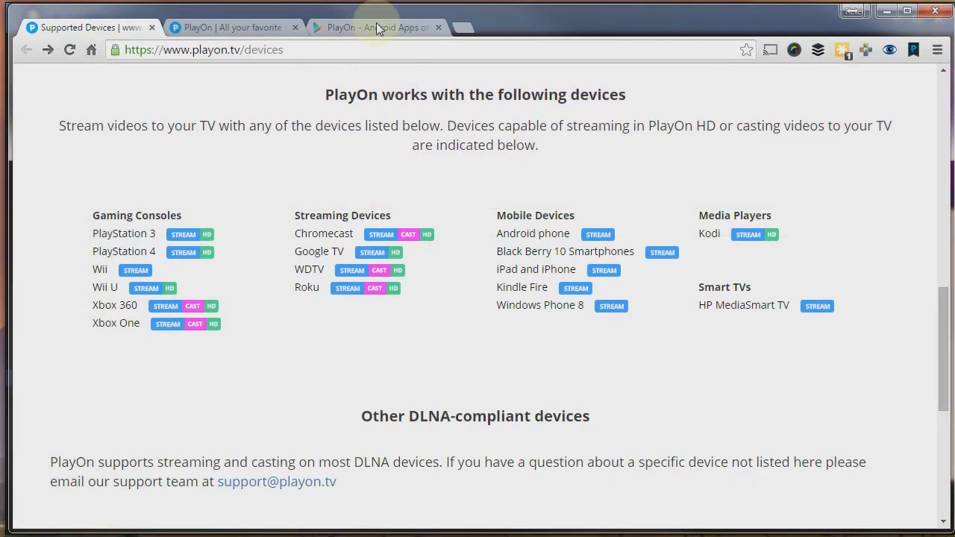
# Step: Switch to Chrome and look at the PlayOn Android app's Google Play page, including its episode screenshot
pyautogui.click(377, 26)
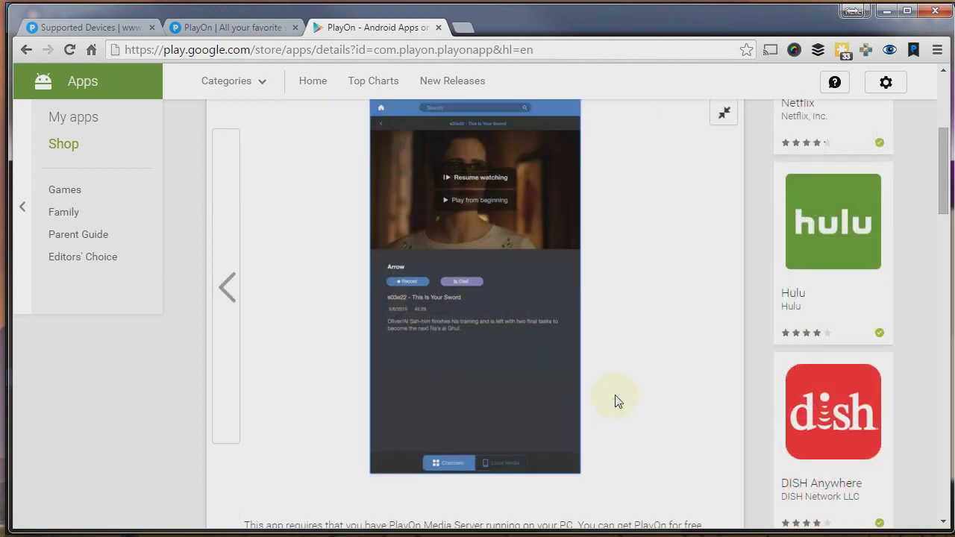
pyautogui.click(617, 401)
pyautogui.scroll(3, 678, 229)
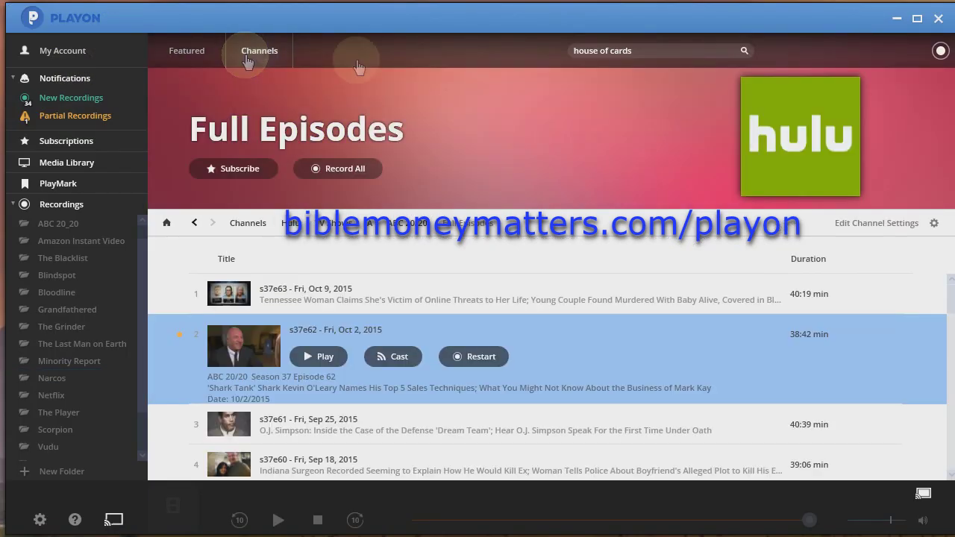
# Step: Switch back to PlayOn and show the full channel list
pyautogui.click(272, 59)
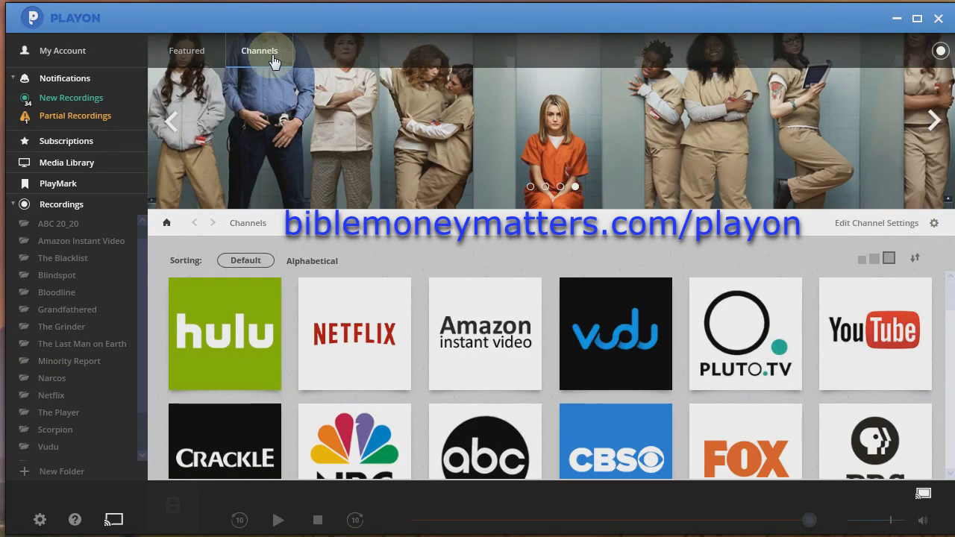